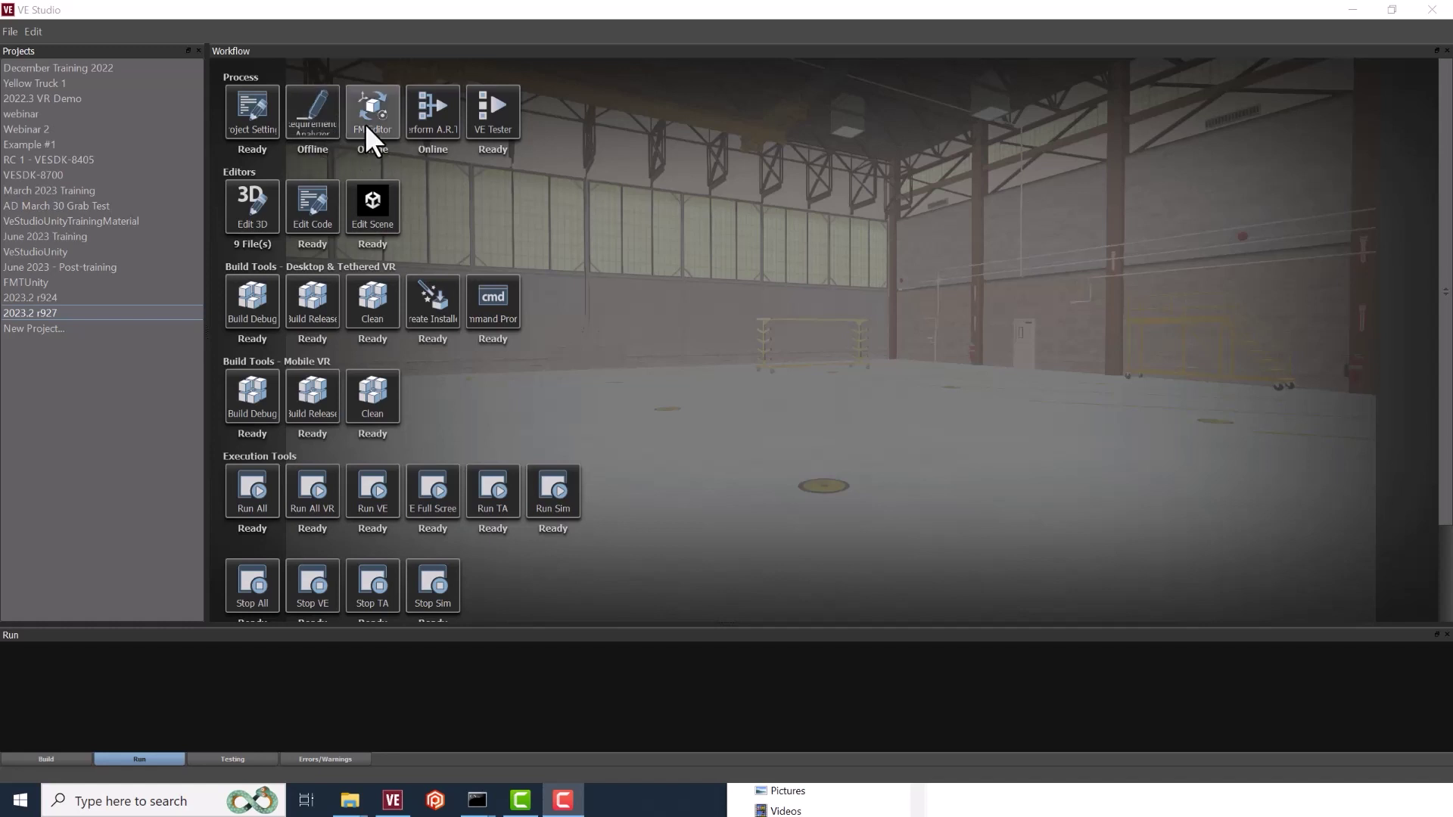
- Launch the Requirements Analyzer, FM Editor and VE Tester for project 2023.2 r927, acknowledging the dictionary validation
{"action": "left_click", "coordinate": [321, 120]}
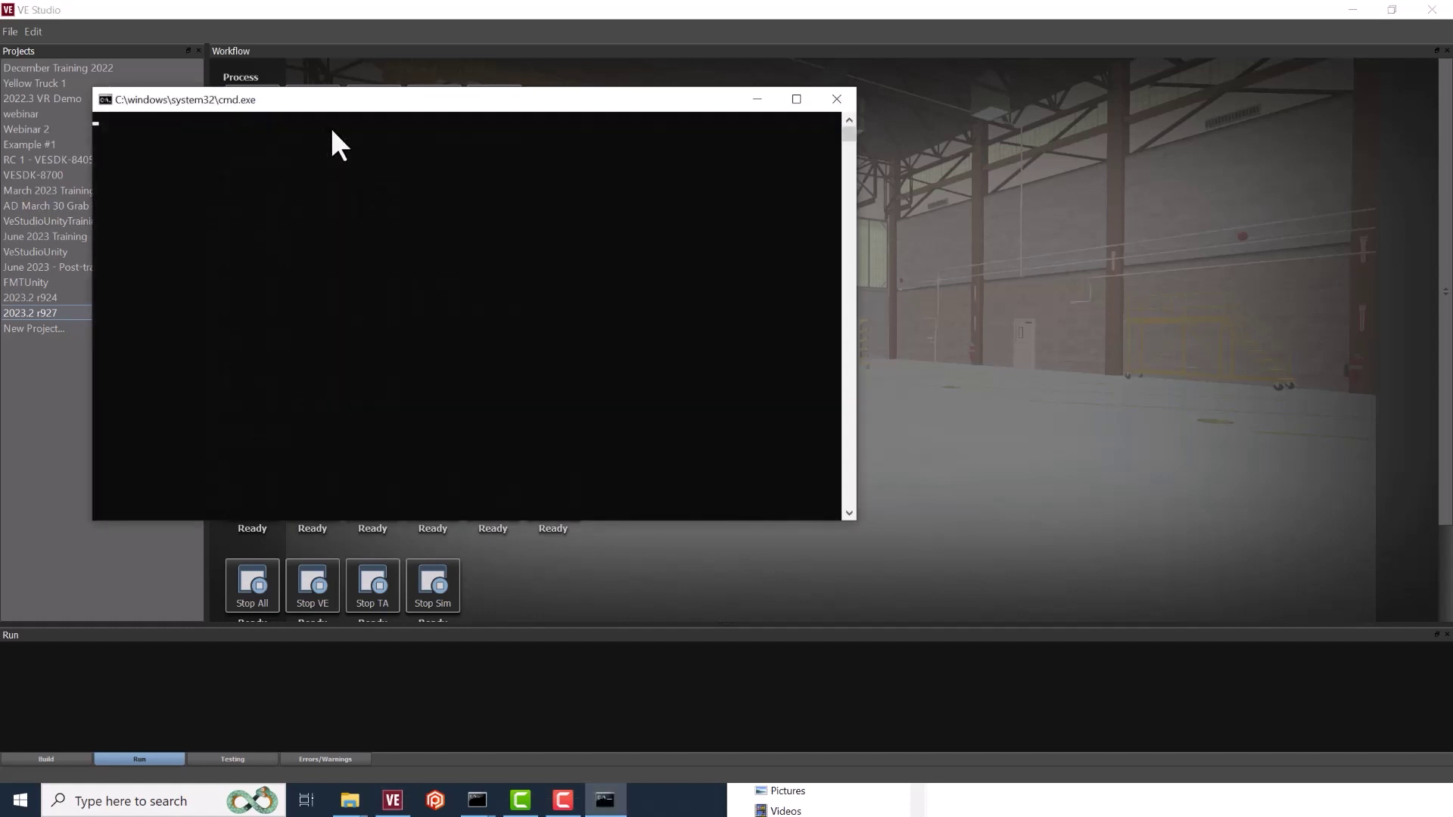
{"action": "left_click", "coordinate": [365, 106]}
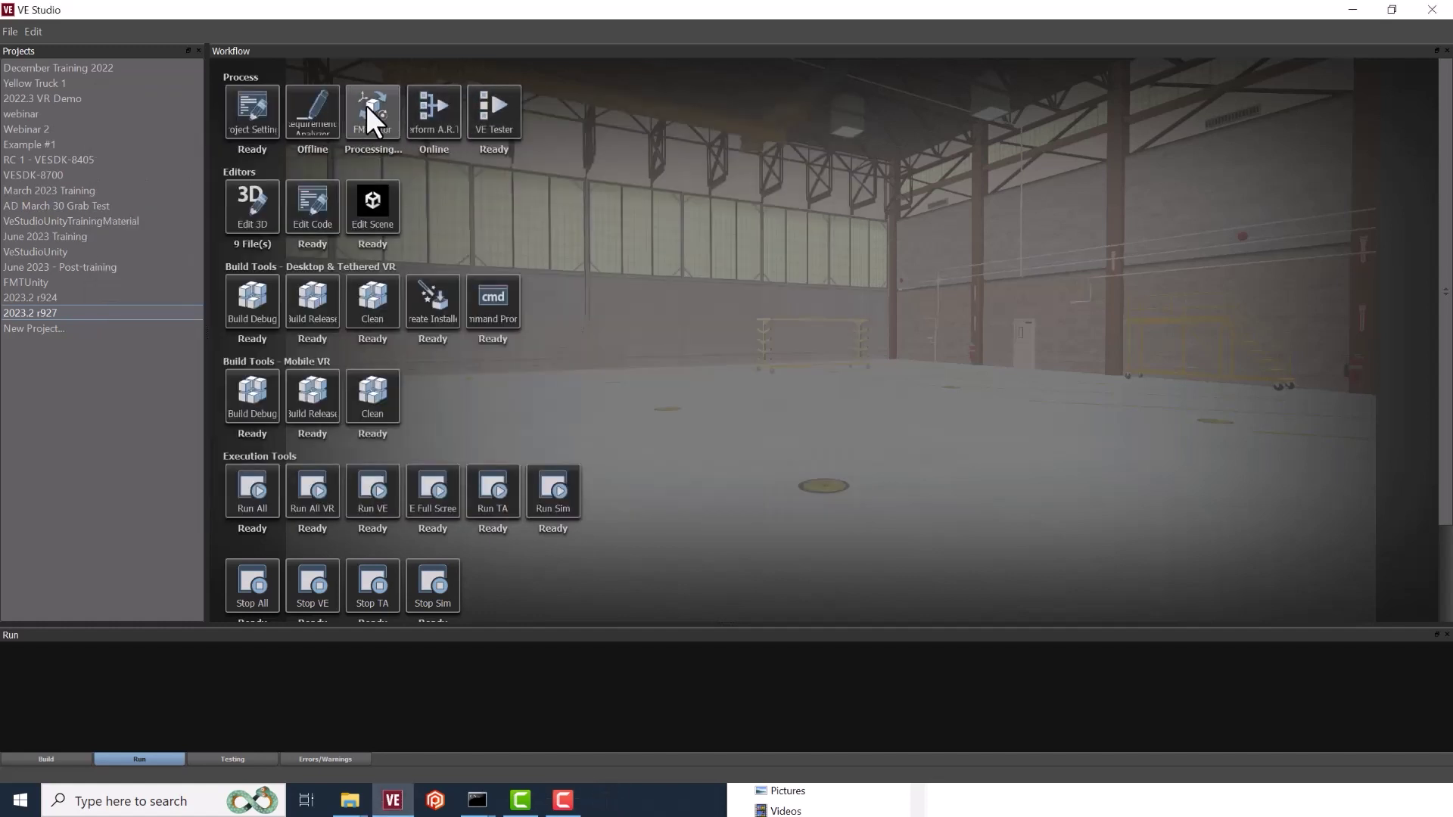
{"action": "left_click", "coordinate": [496, 108]}
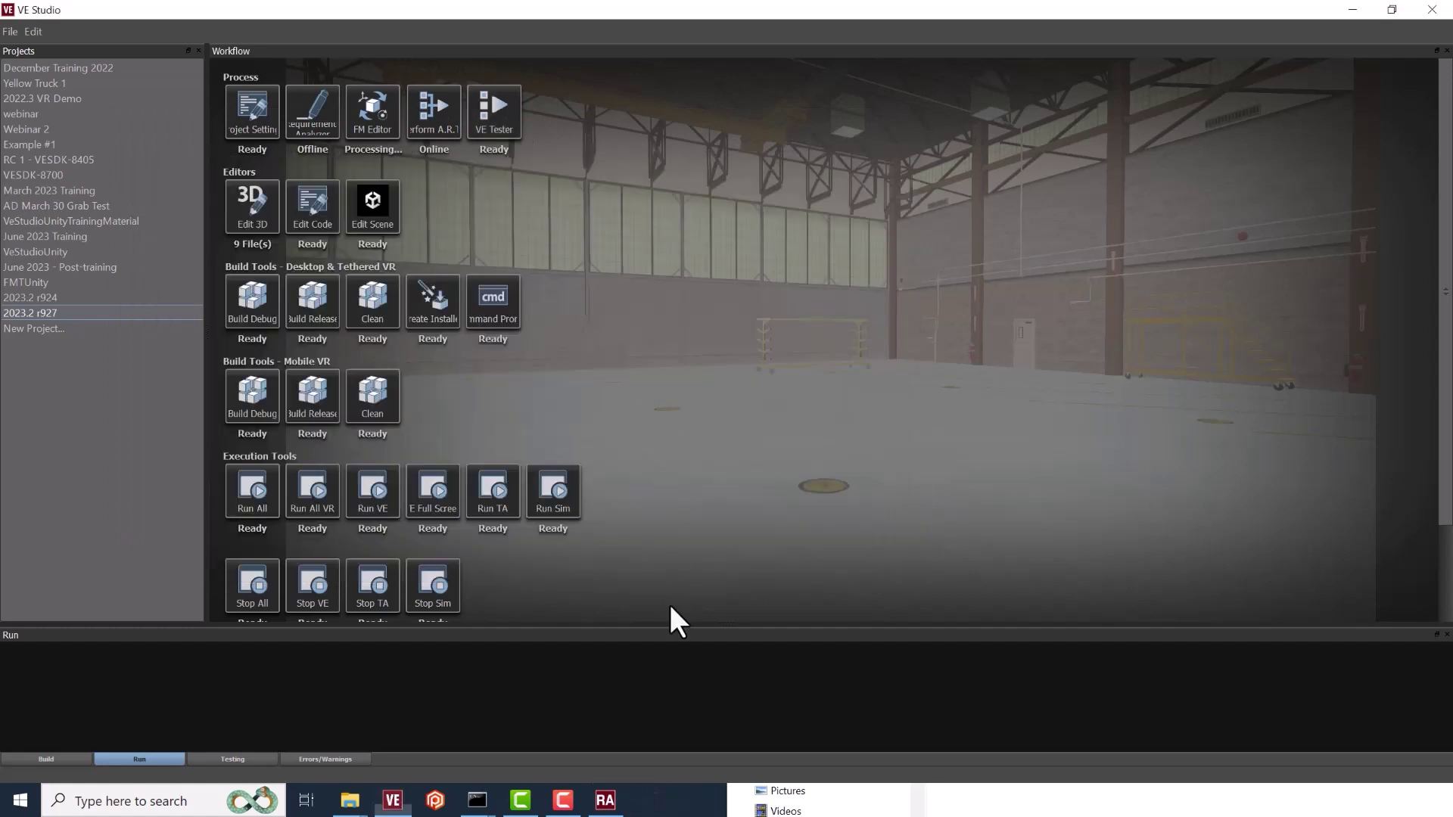
{"action": "mouse_move", "coordinate": [607, 804]}
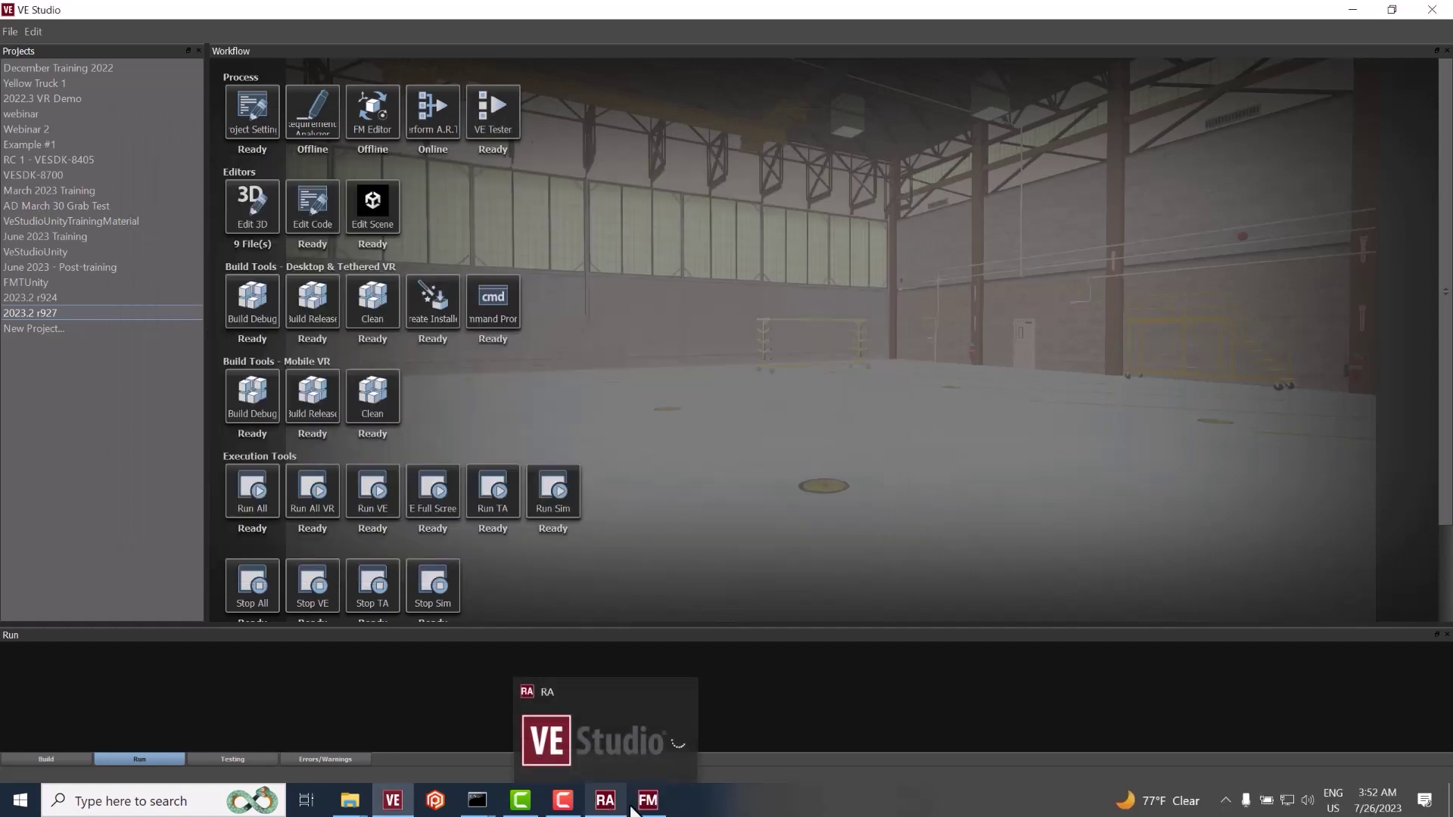
{"action": "mouse_move", "coordinate": [658, 800]}
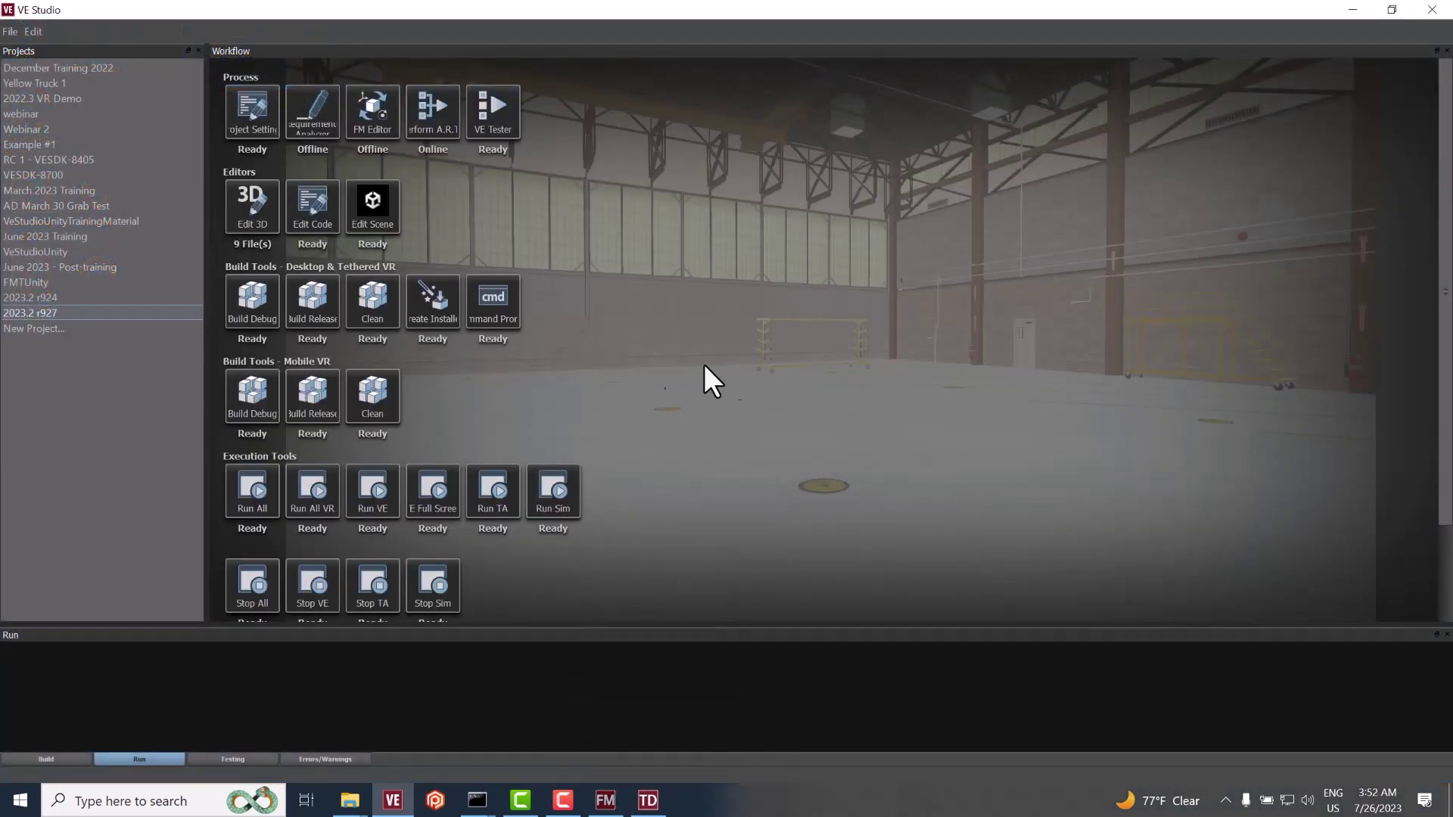
{"action": "left_click", "coordinate": [660, 431]}
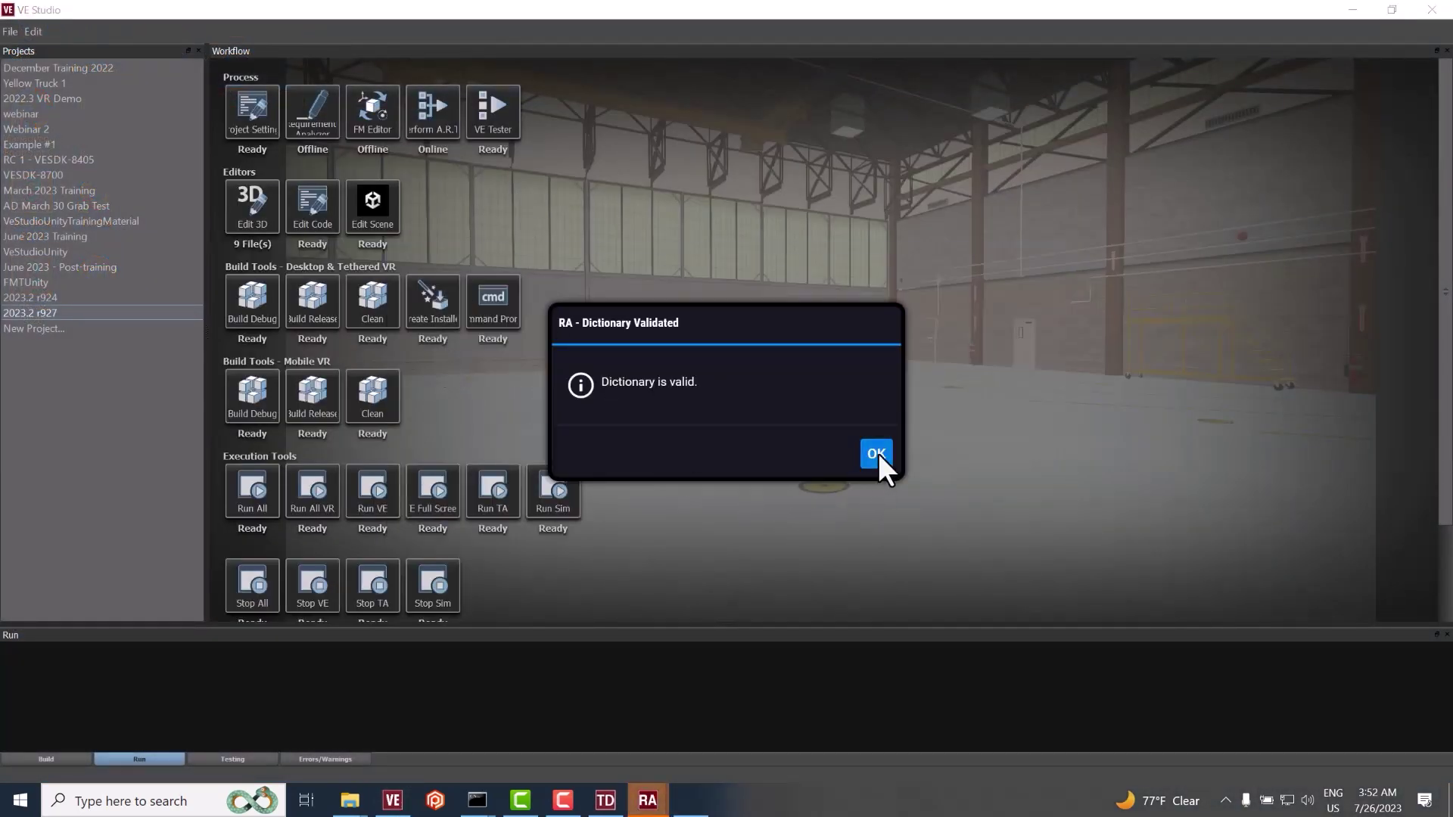
{"action": "left_click", "coordinate": [877, 454]}
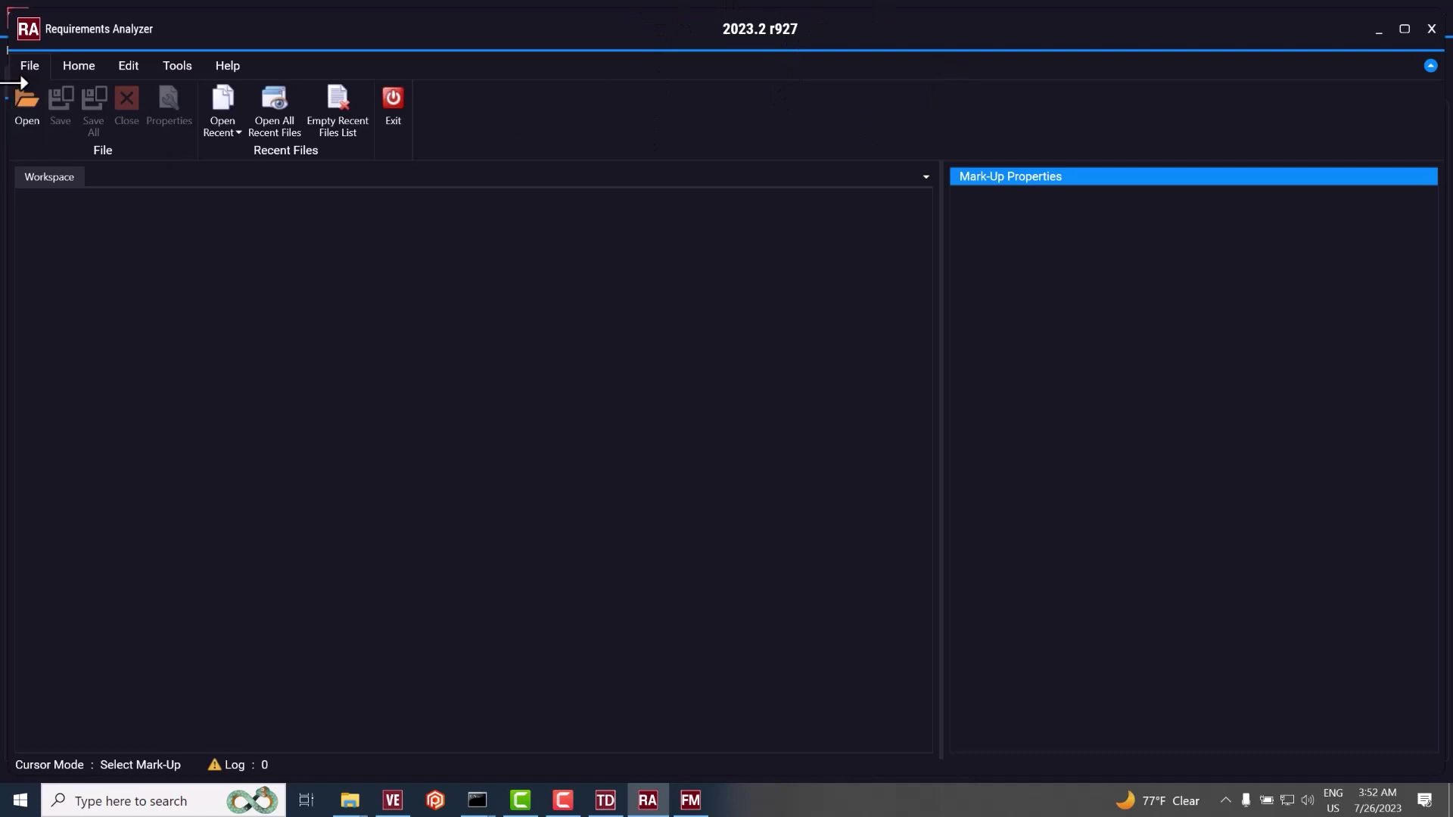
- Look through the Requirements Analyzer's Home, Edit, Tools, Help and File commands, and minimize it and the Fidelity Matrix Editor
{"action": "left_click", "coordinate": [78, 65]}
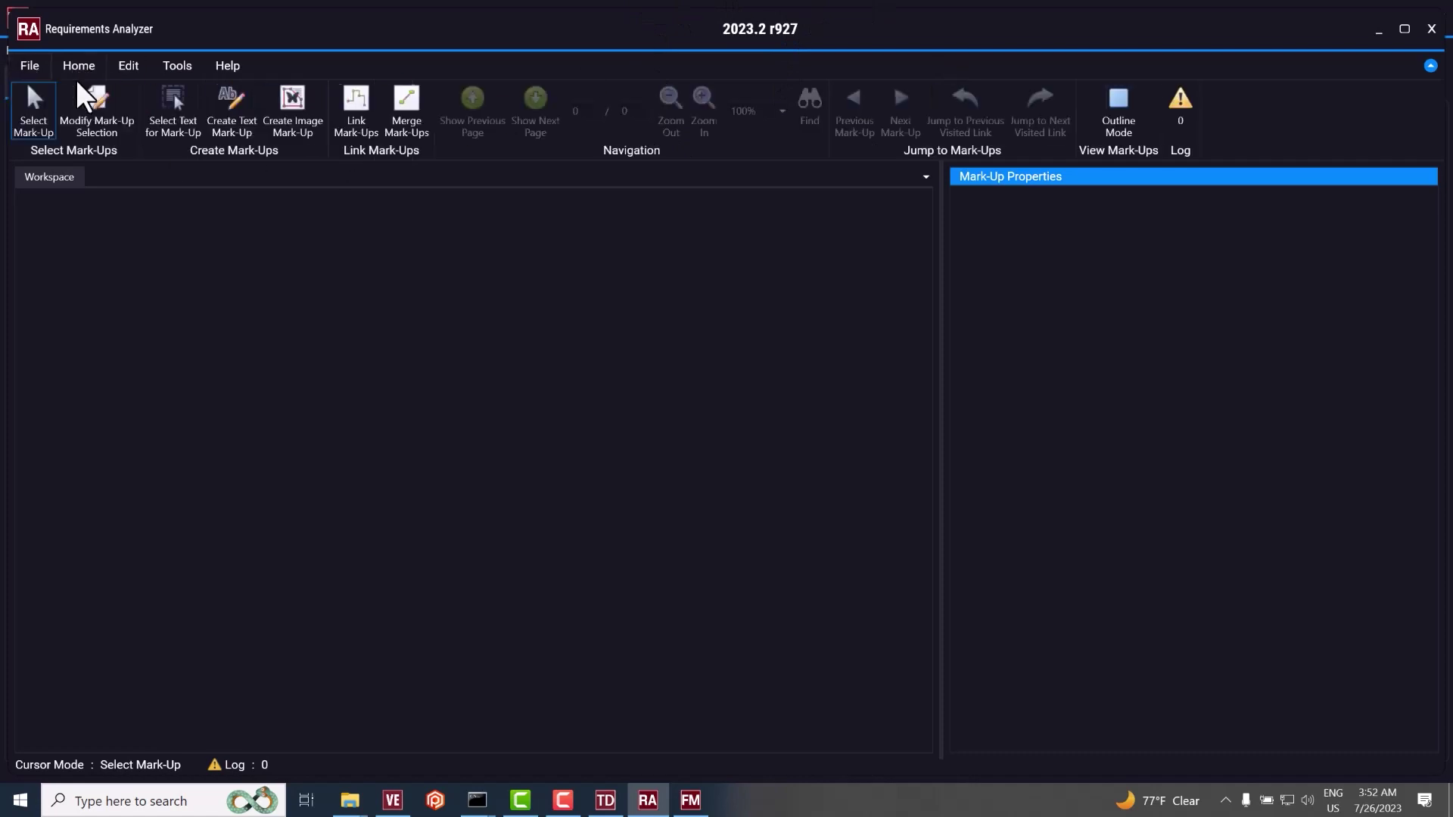
{"action": "left_click", "coordinate": [126, 67]}
{"action": "left_click", "coordinate": [177, 70]}
{"action": "left_click", "coordinate": [228, 69]}
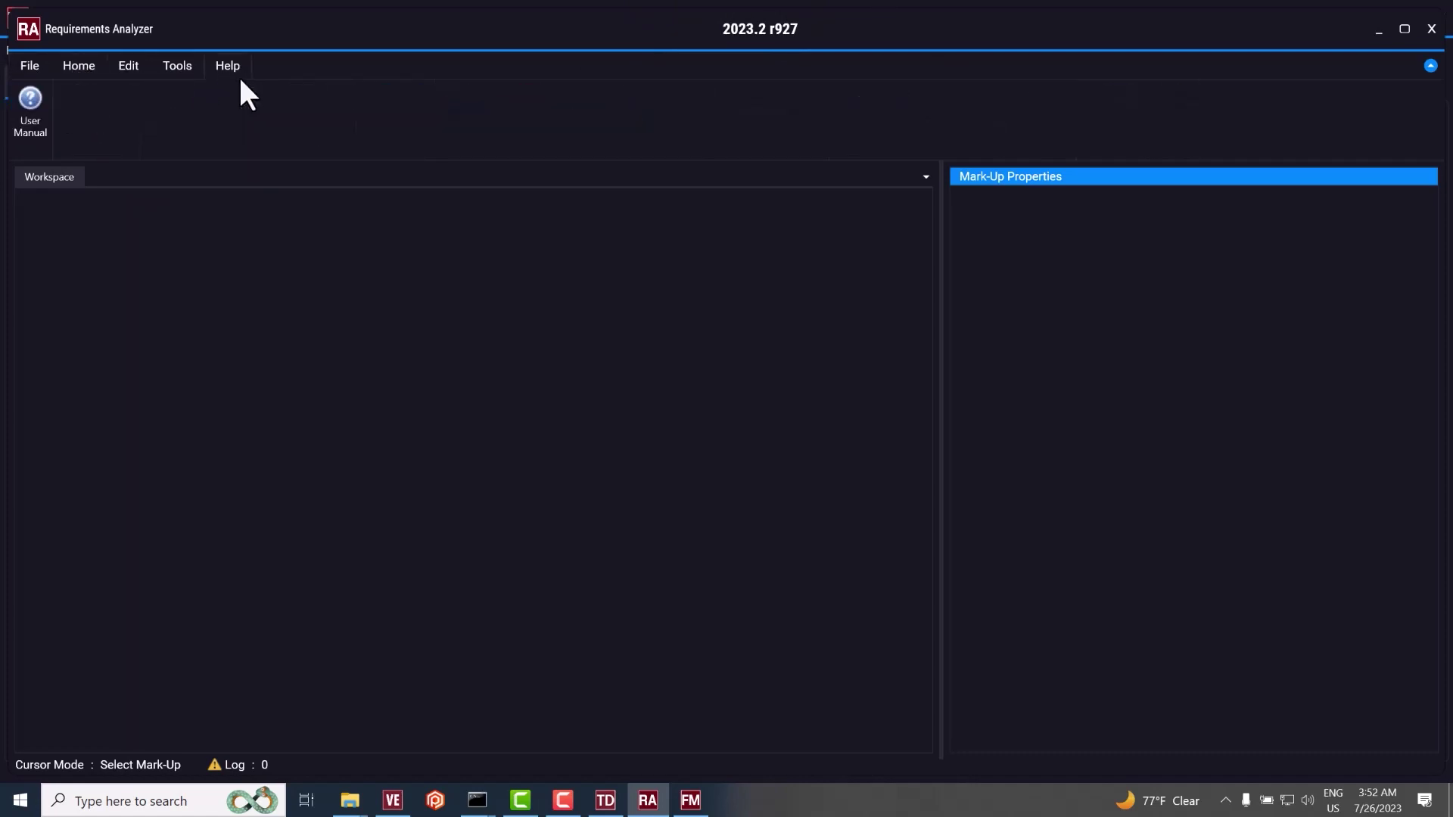
{"action": "left_click", "coordinate": [81, 68]}
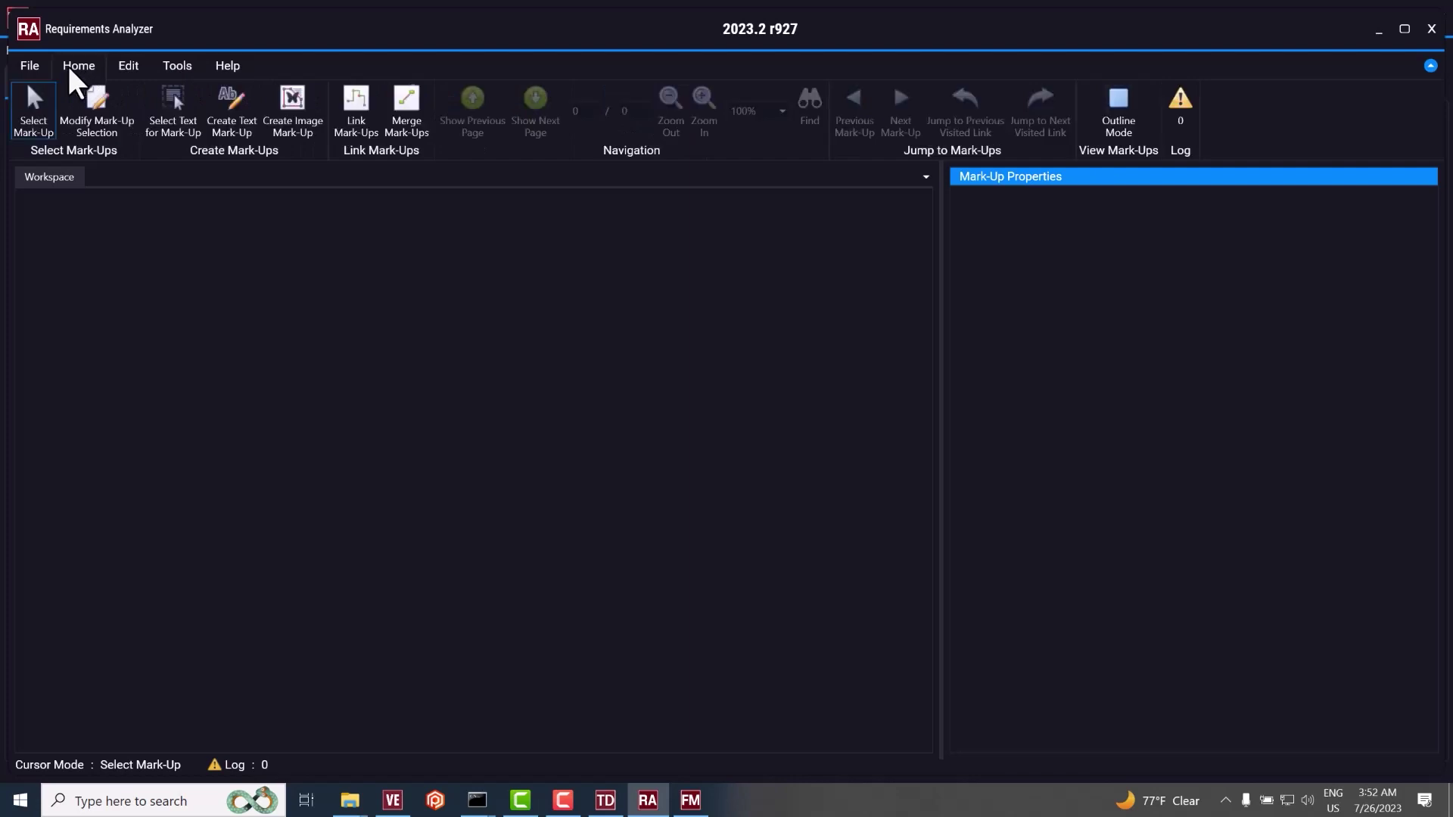
{"action": "left_click", "coordinate": [40, 70]}
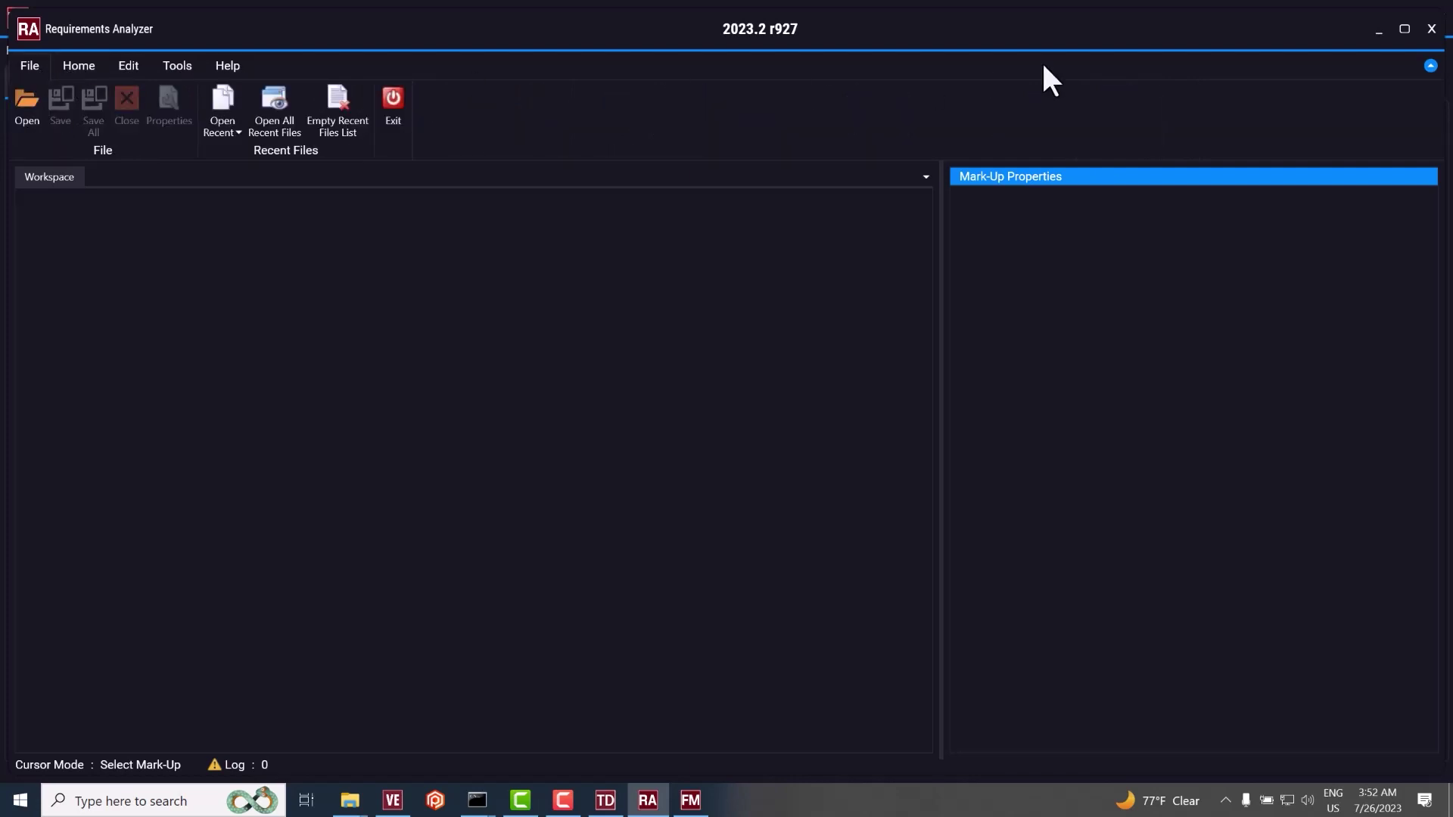
{"action": "left_click", "coordinate": [1371, 26]}
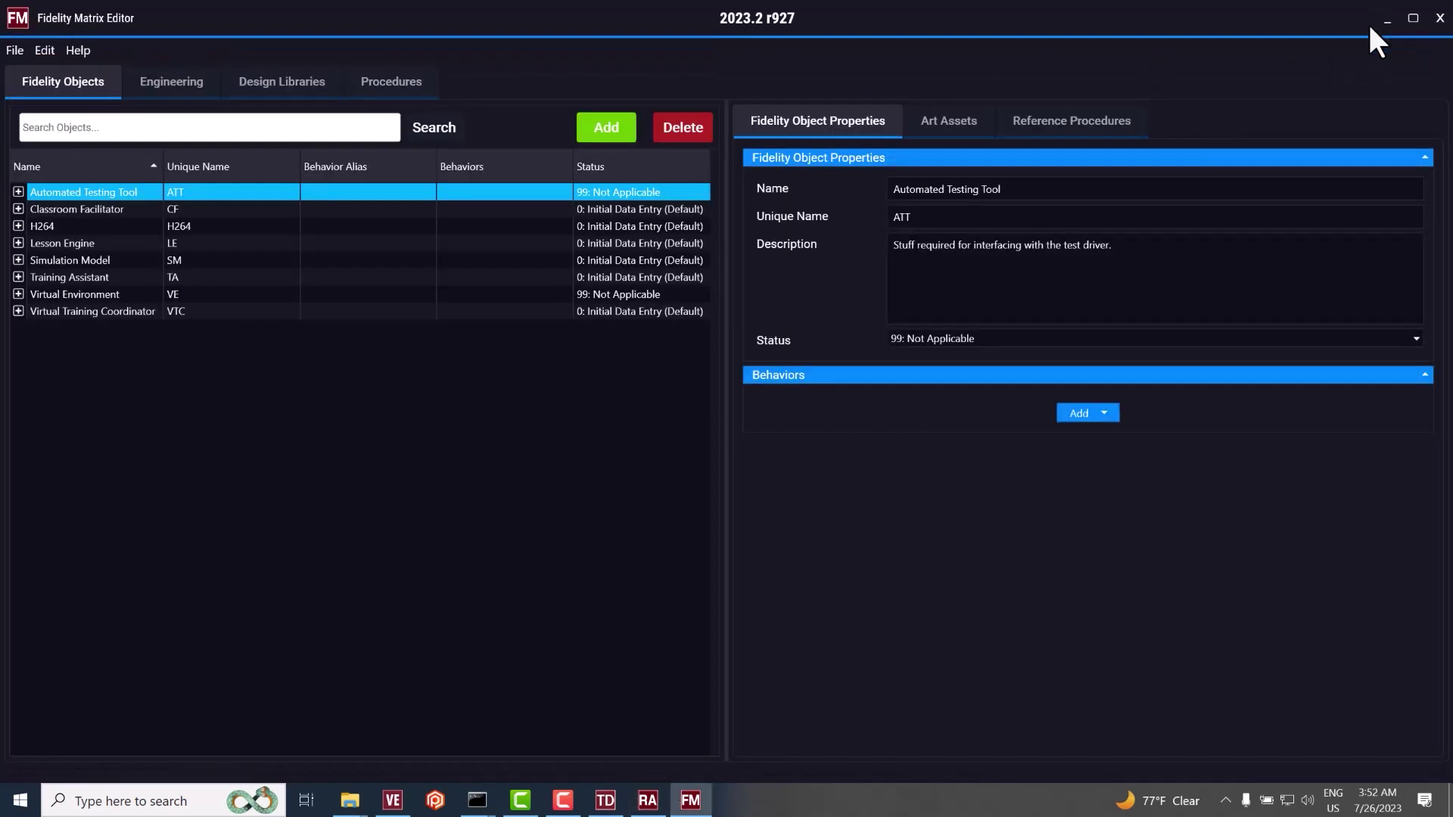
{"action": "left_click", "coordinate": [1378, 26]}
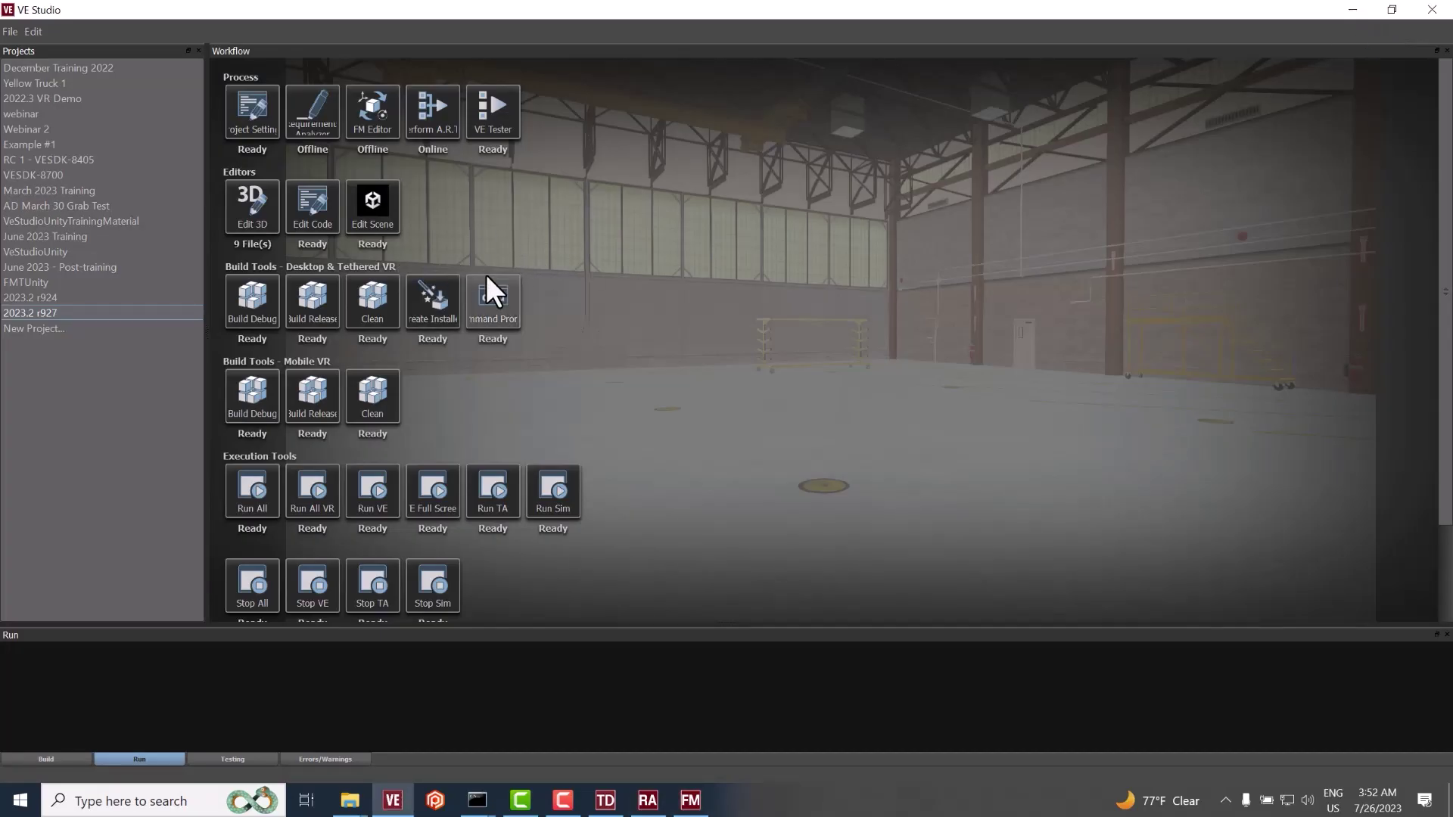
- Open the project's command prompt and run "explorer.exe .\" to show the r927 project folder in File Explorer
{"action": "left_click", "coordinate": [498, 298]}
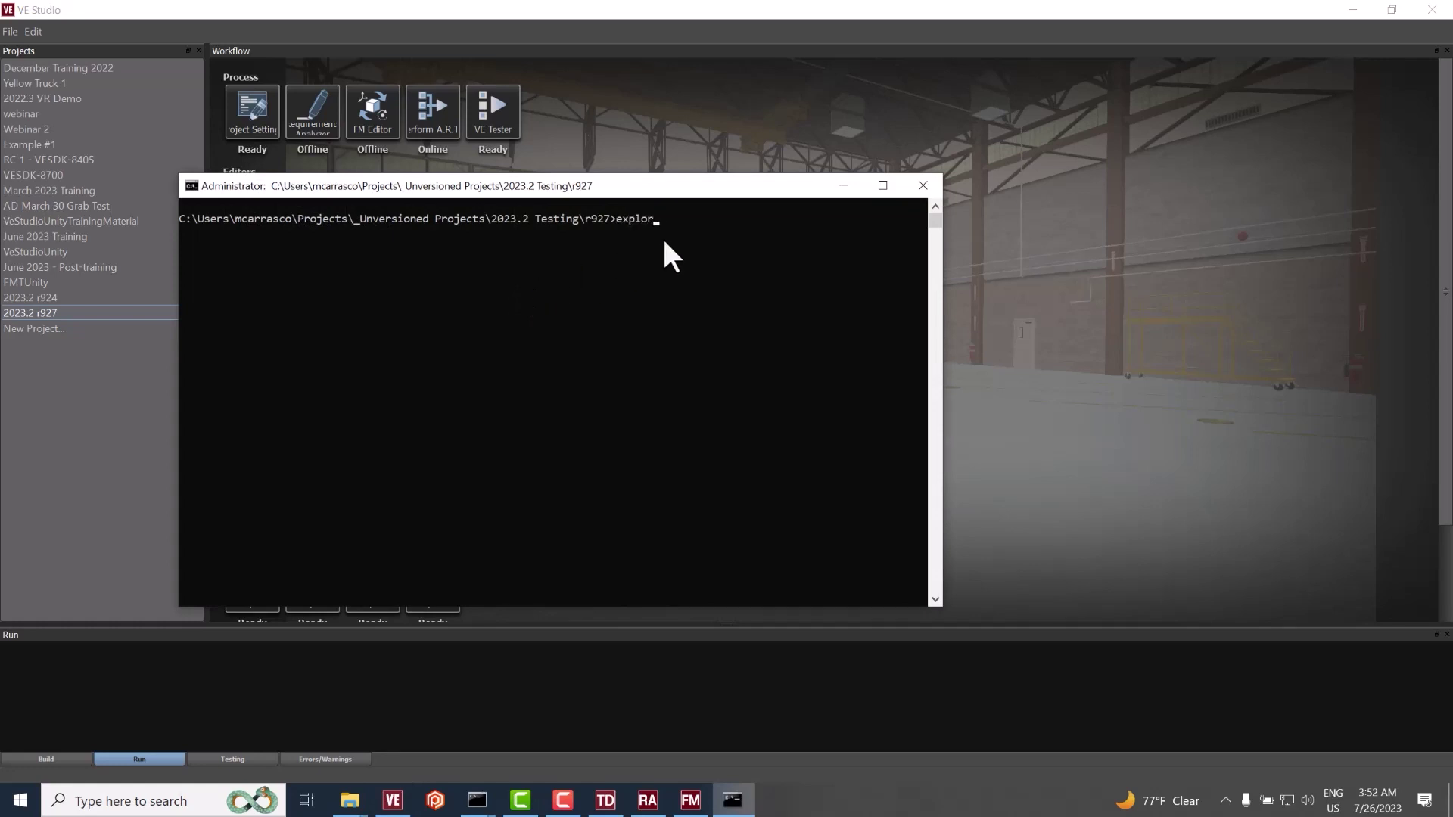
{"action": "type", "text": "explorer.exe .\\"}
{"action": "key", "text": "Return"}
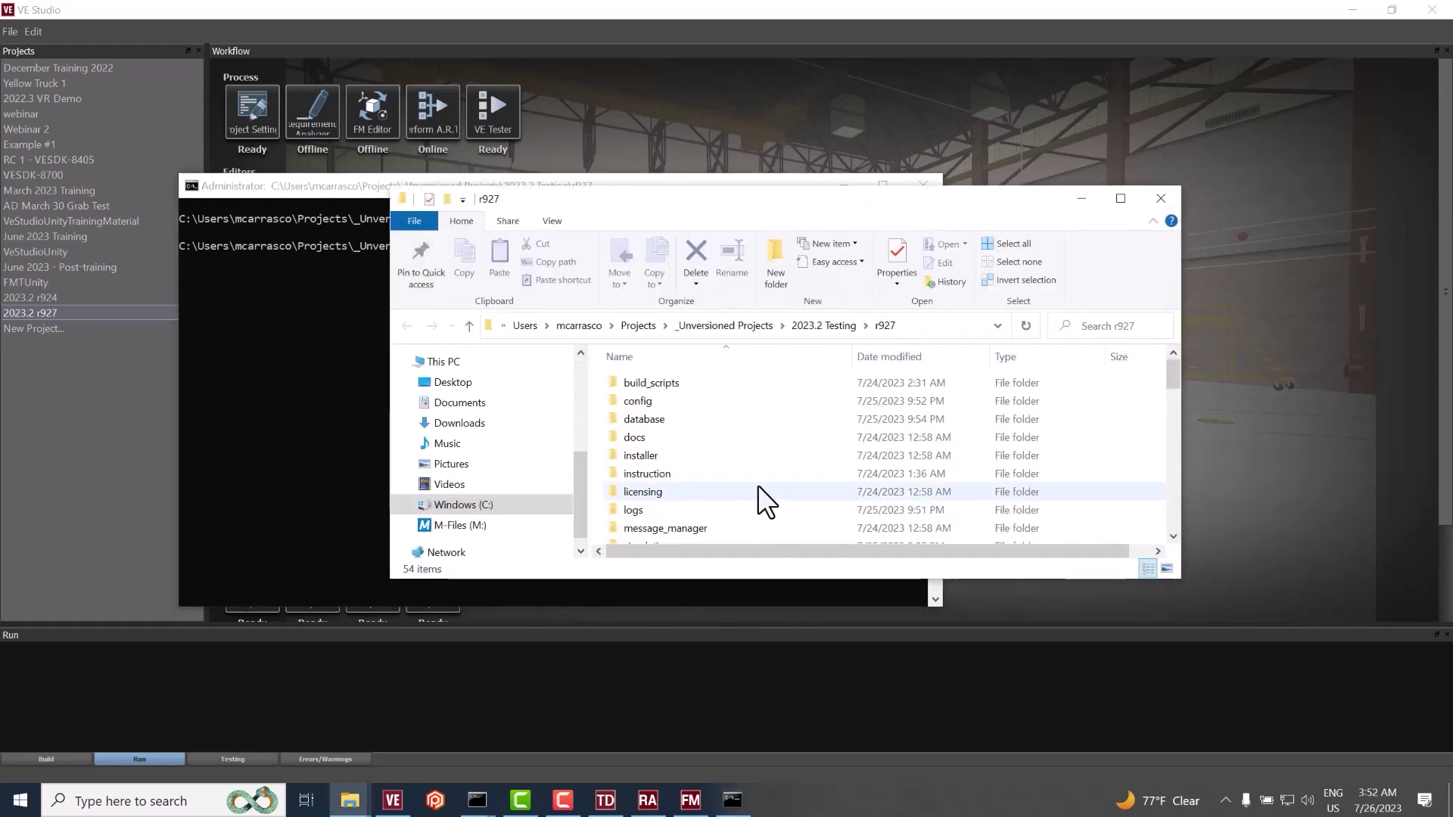
- Locate start_FM.bat among the launch scripts in the project's tools folder, and minimize the folder and command prompt windows
{"action": "scroll", "coordinate": [756, 484], "scroll_direction": "down", "scroll_amount": 4}
{"action": "left_click", "coordinate": [652, 409]}
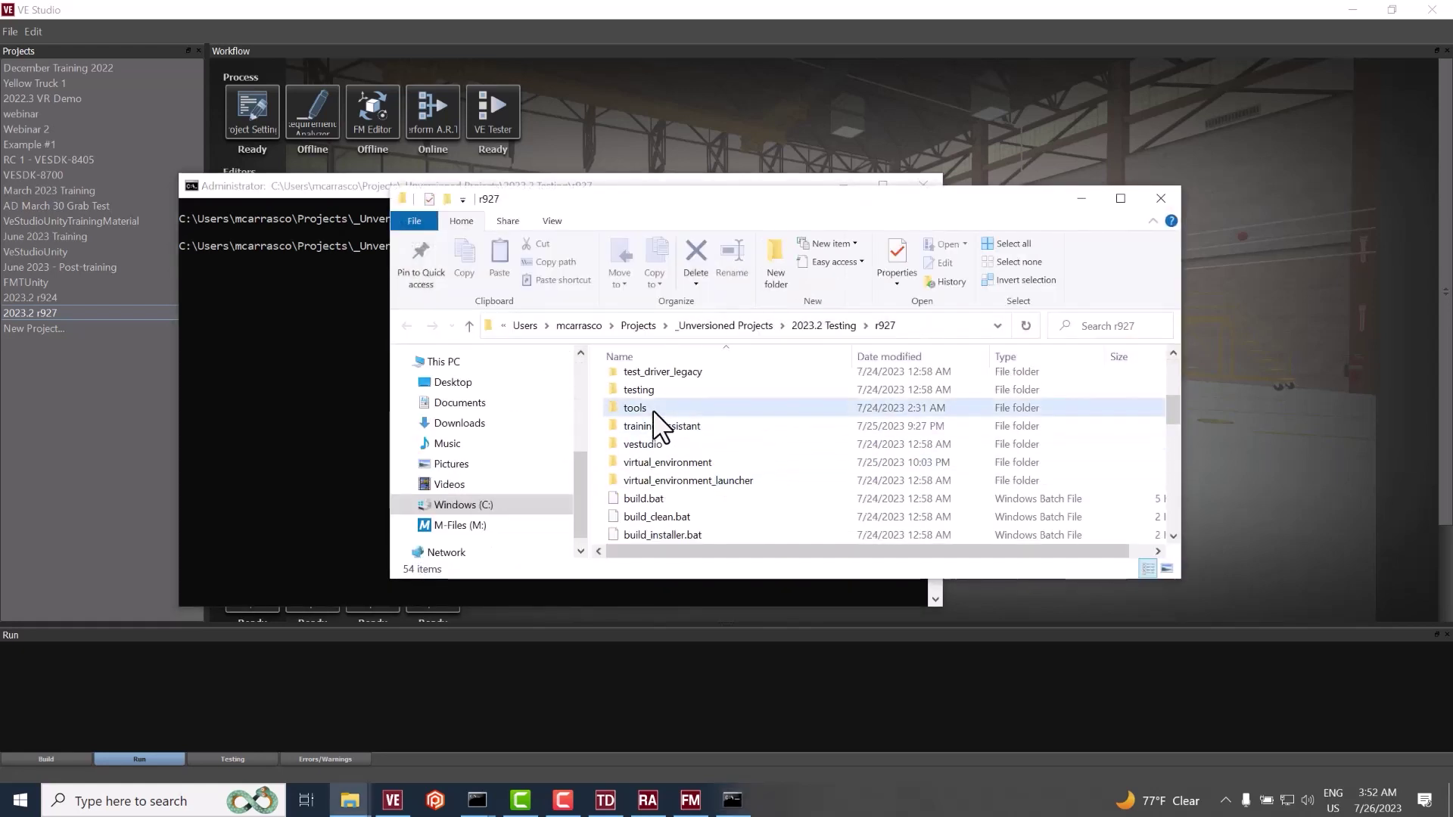
{"action": "double_click", "coordinate": [688, 411]}
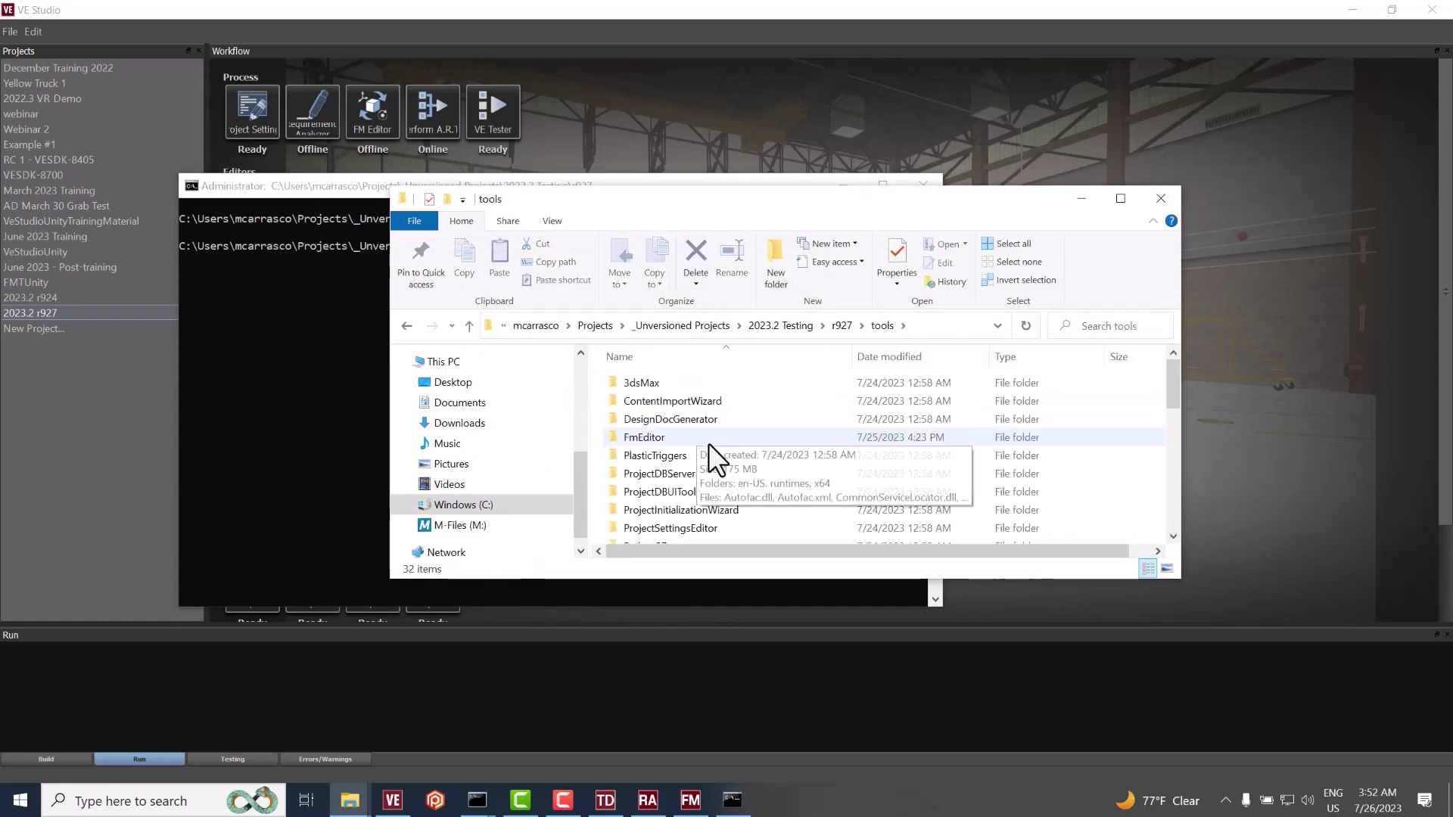
{"action": "scroll", "coordinate": [712, 443], "scroll_direction": "down", "scroll_amount": 5}
{"action": "scroll", "coordinate": [715, 443], "scroll_direction": "down", "scroll_amount": 3}
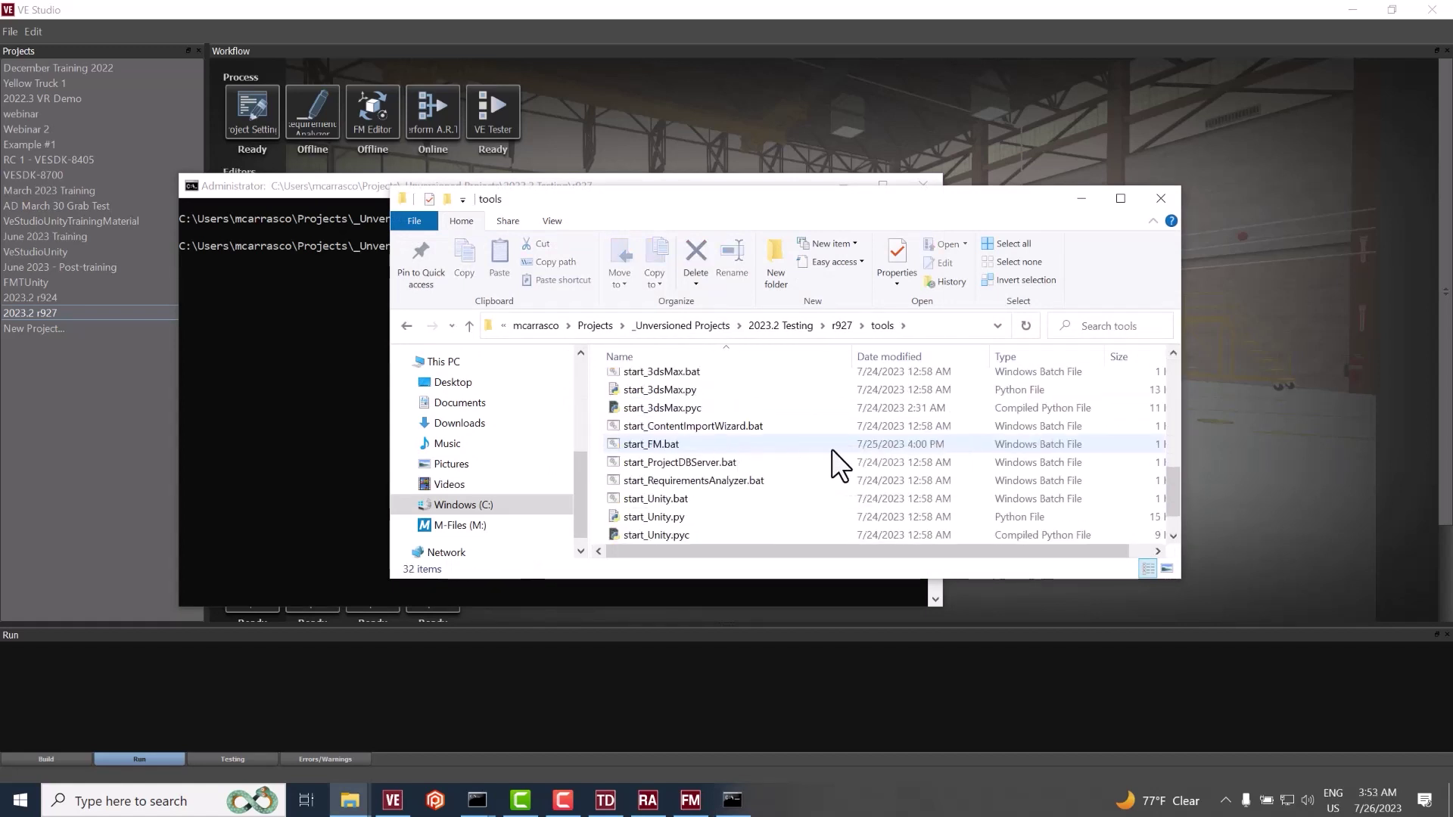
{"action": "left_click", "coordinate": [642, 445]}
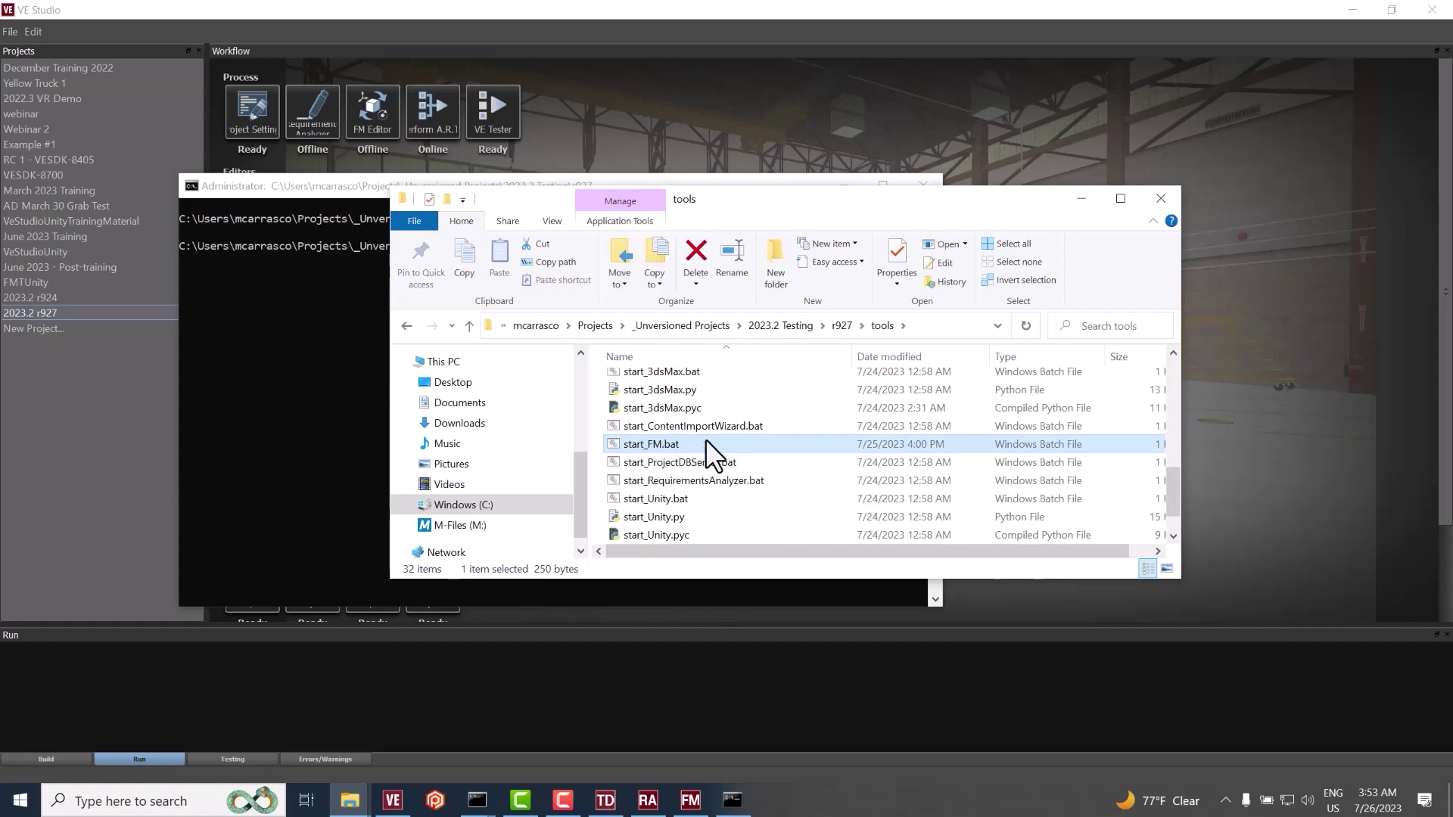
{"action": "scroll", "coordinate": [681, 469], "scroll_direction": "down", "scroll_amount": 1}
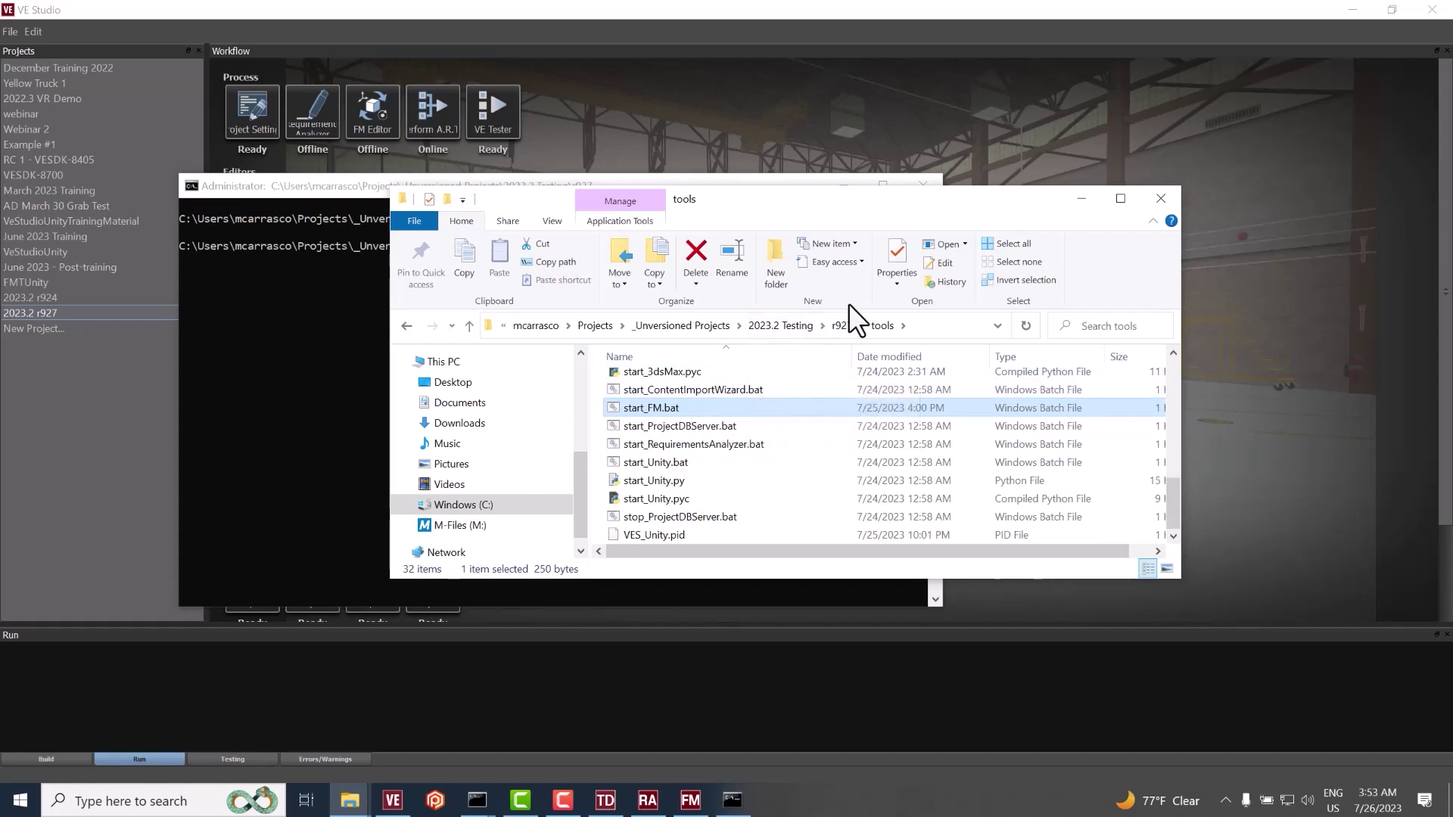
{"action": "left_click", "coordinate": [1082, 199]}
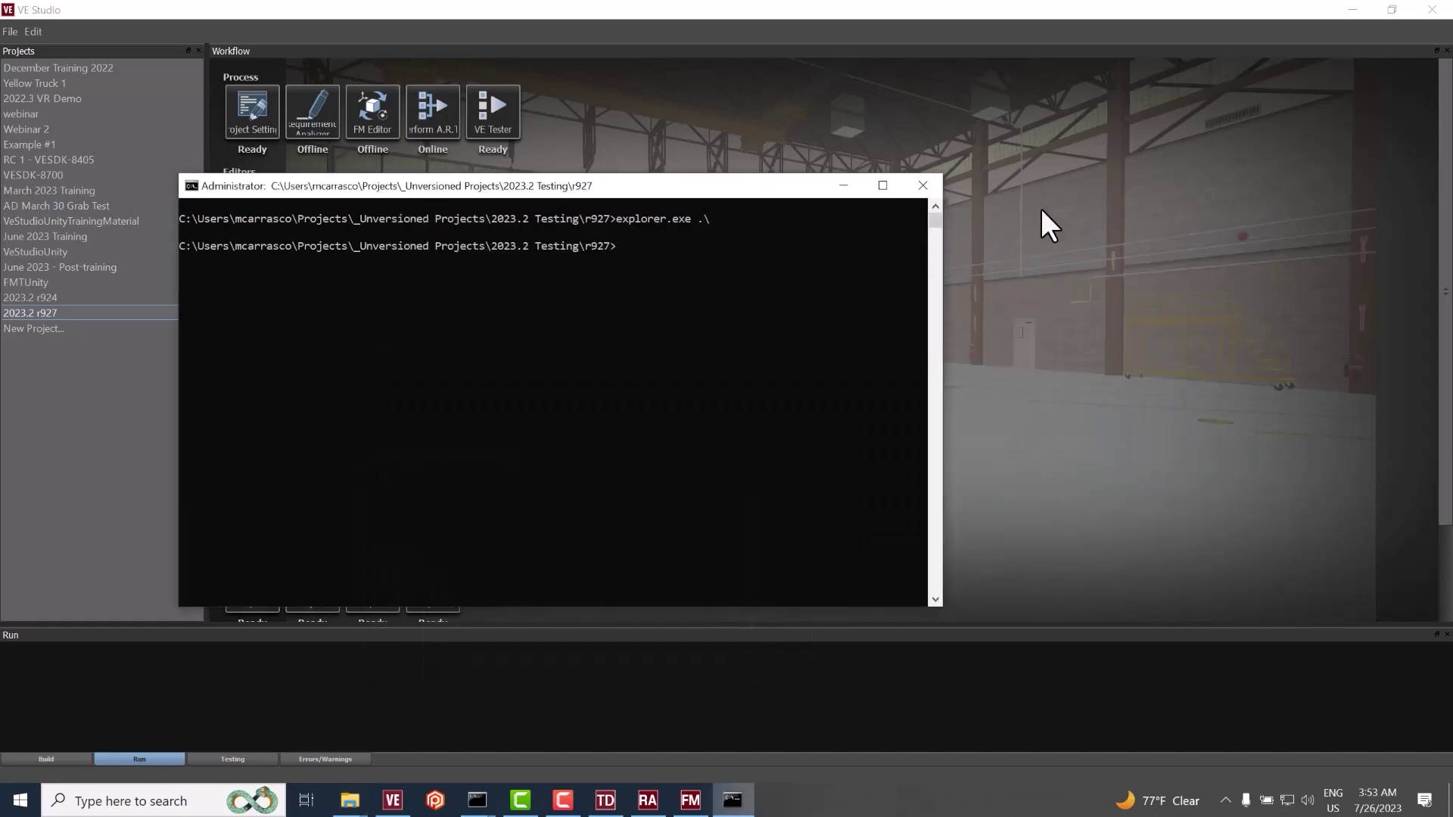
{"action": "left_click", "coordinate": [844, 187]}
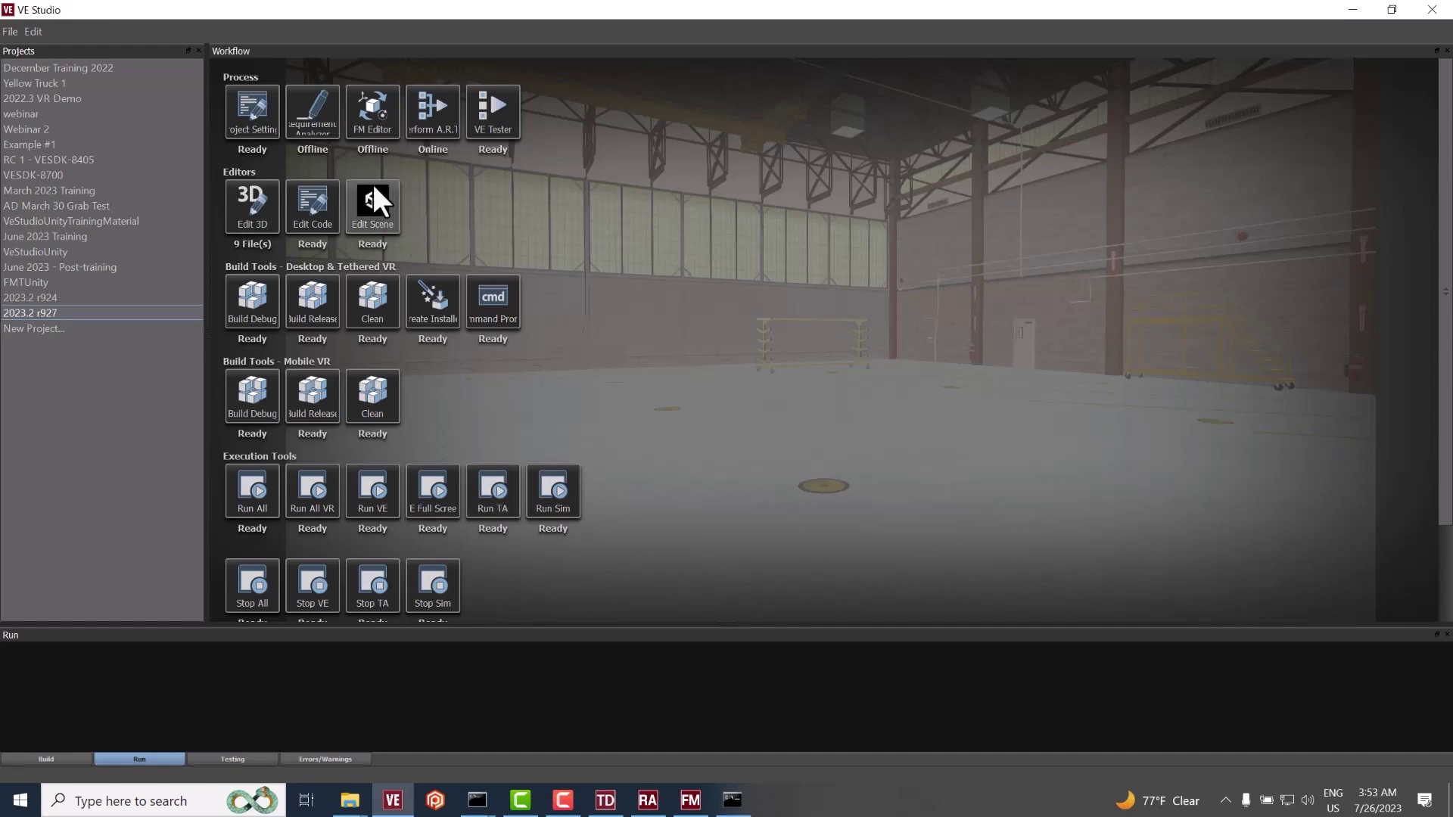
- Switch to the Fidelity Matrix Editor and expand the Classroom Facilitator and Lesson Engine objects to examine their child objects
{"action": "left_click", "coordinate": [645, 802]}
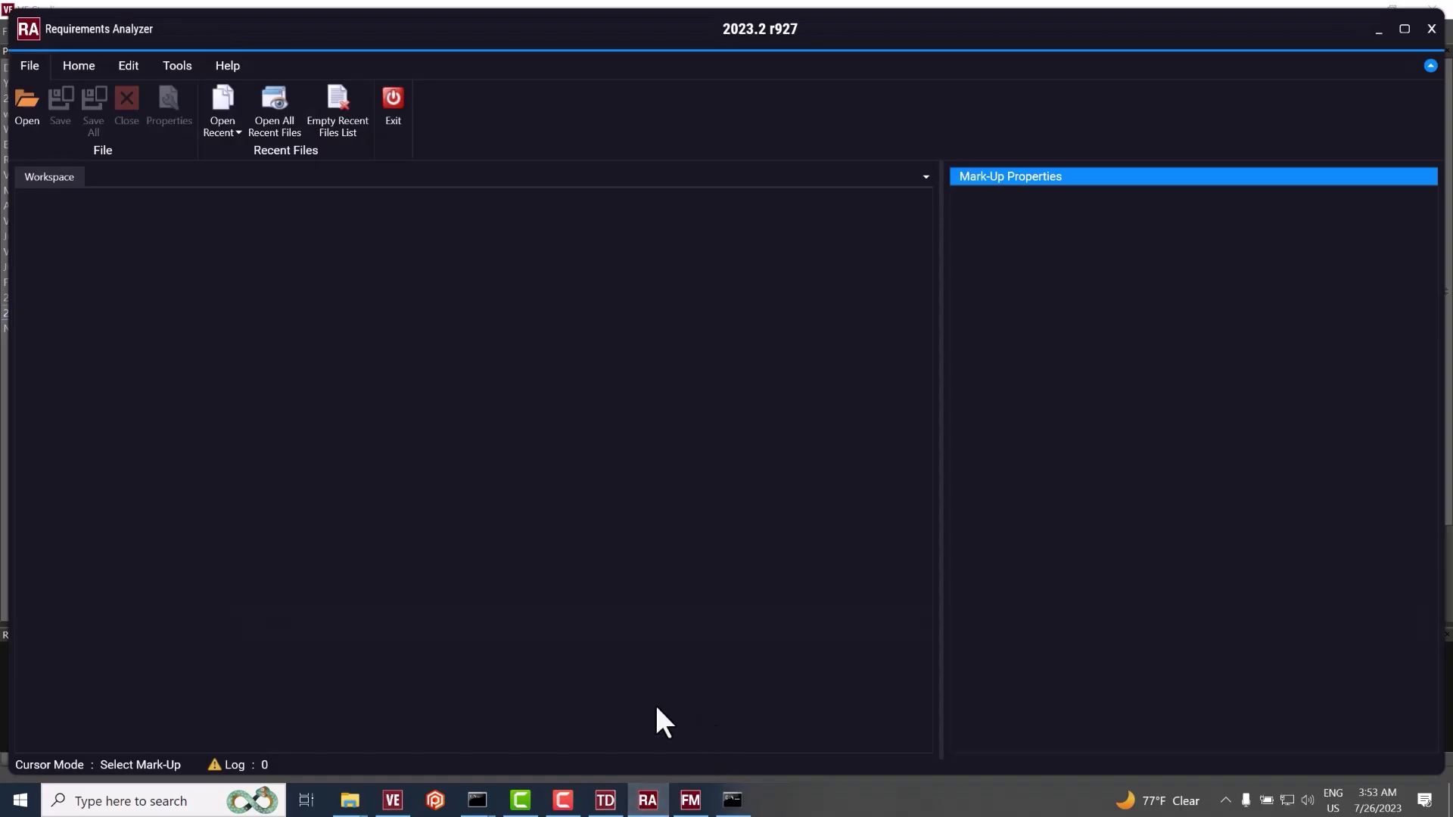
{"action": "left_click", "coordinate": [651, 802]}
{"action": "left_click", "coordinate": [650, 802]}
{"action": "left_click", "coordinate": [692, 802]}
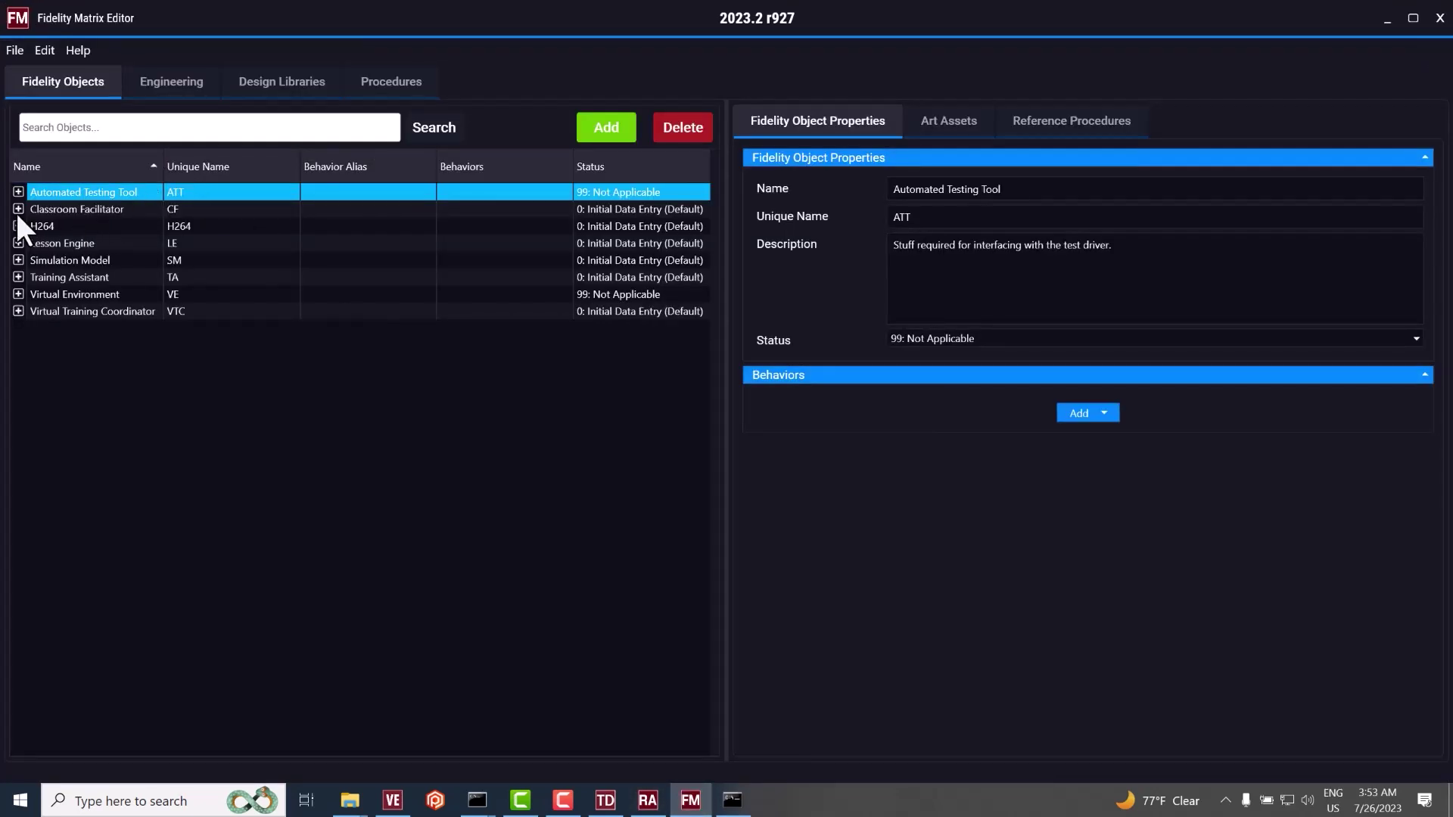
{"action": "left_click", "coordinate": [18, 209]}
{"action": "left_click", "coordinate": [18, 379]}
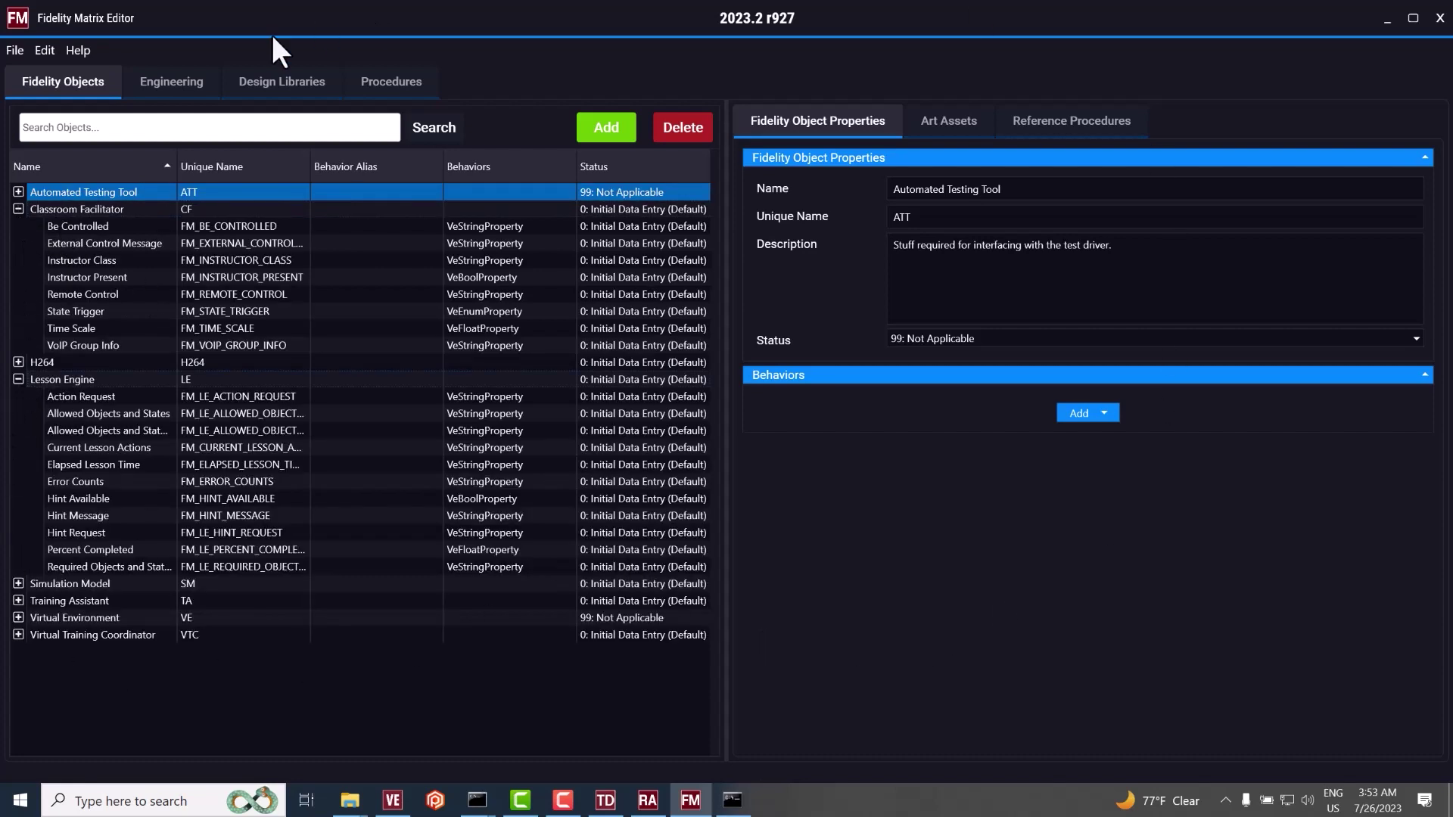
- View the Engineering and Design Libraries sections, and close the Fidelity Matrix Editor and the Requirements Analyzer
{"action": "left_click", "coordinate": [198, 90]}
{"action": "left_click", "coordinate": [303, 88]}
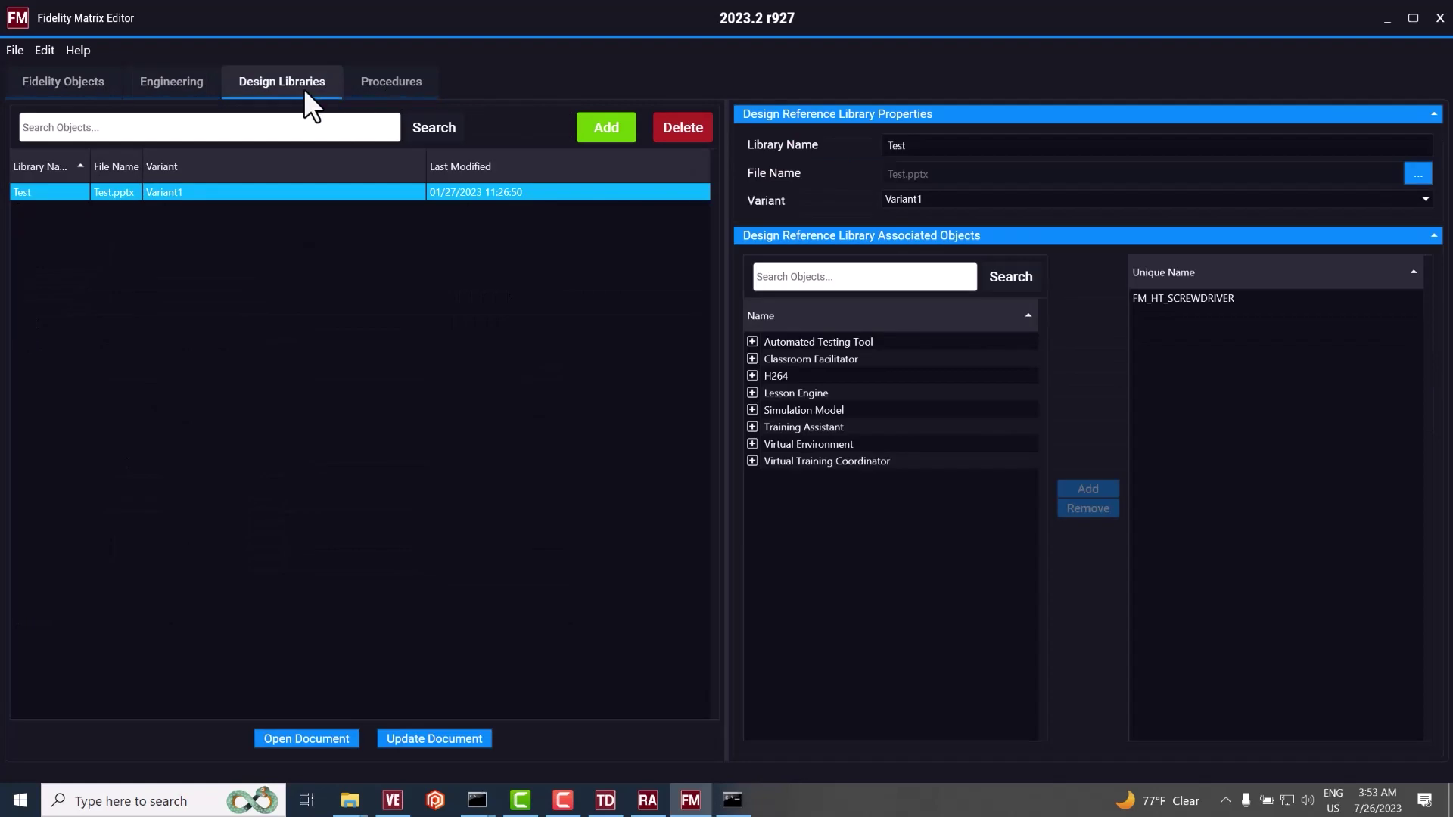
{"action": "left_click", "coordinate": [69, 90]}
{"action": "left_click", "coordinate": [1442, 18]}
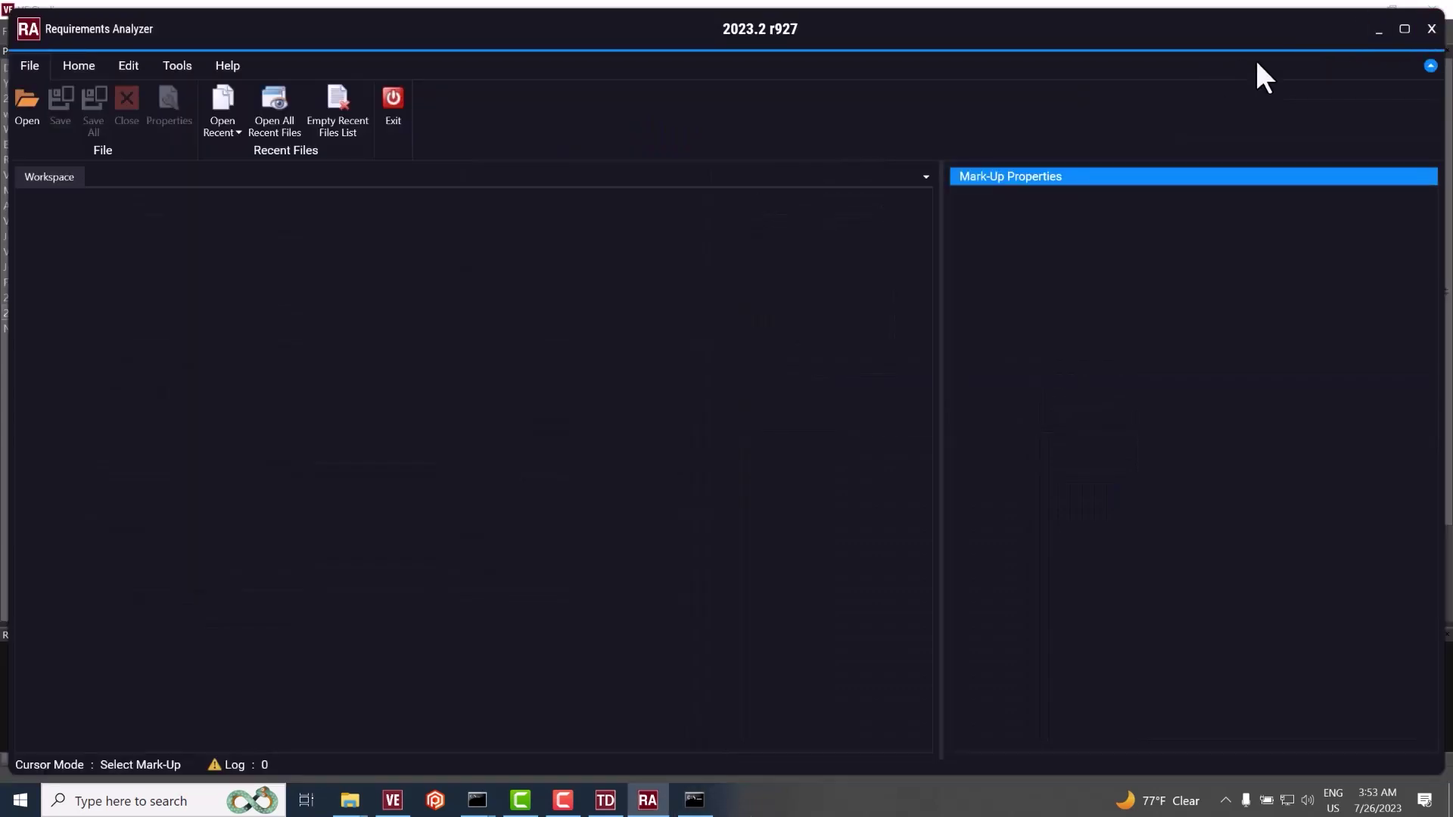
{"action": "left_click", "coordinate": [1428, 19]}
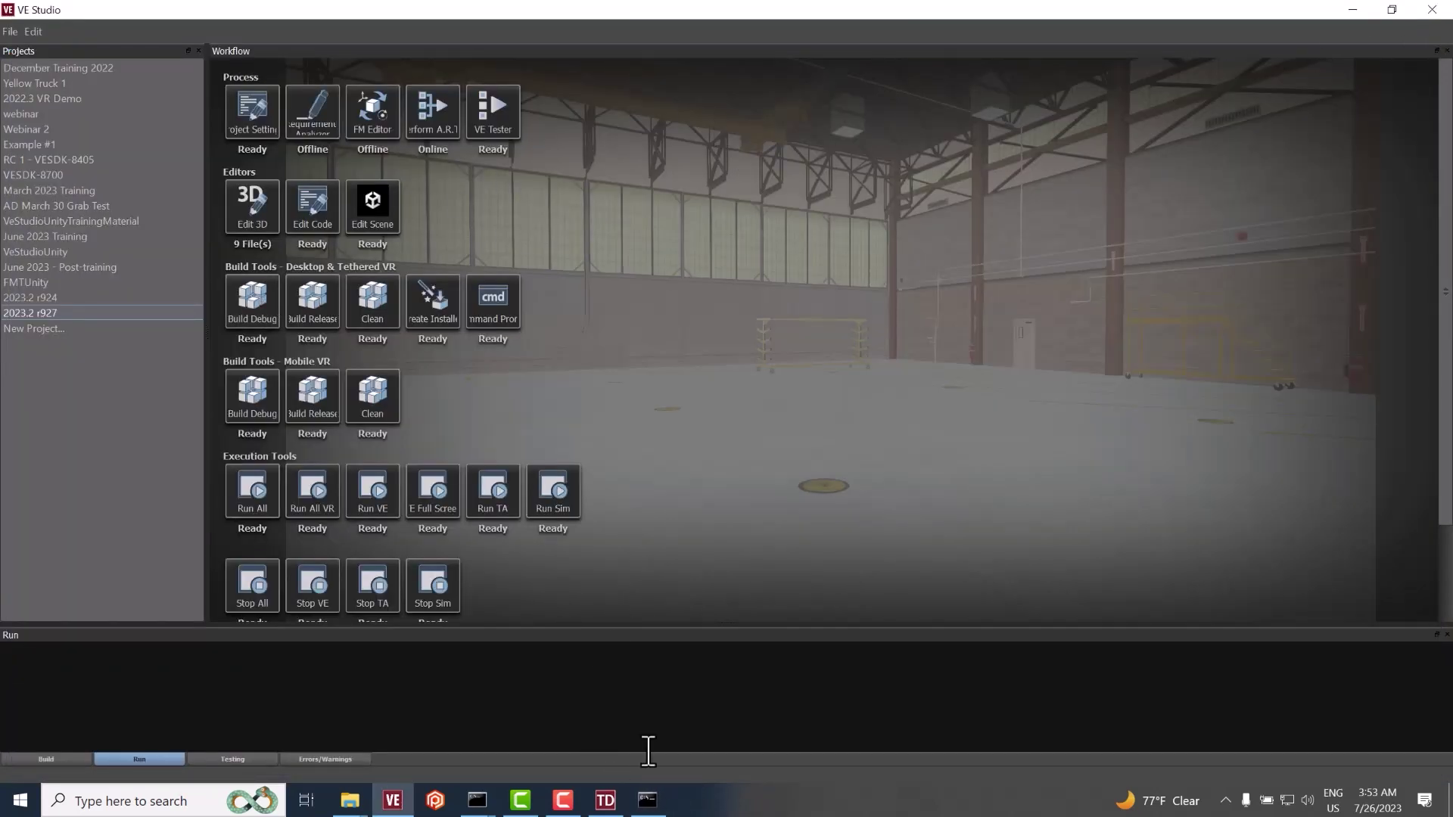
- Switch to Test Driver, move its window higher on the desktop and check its regex filter and network connection options
{"action": "left_click", "coordinate": [610, 804]}
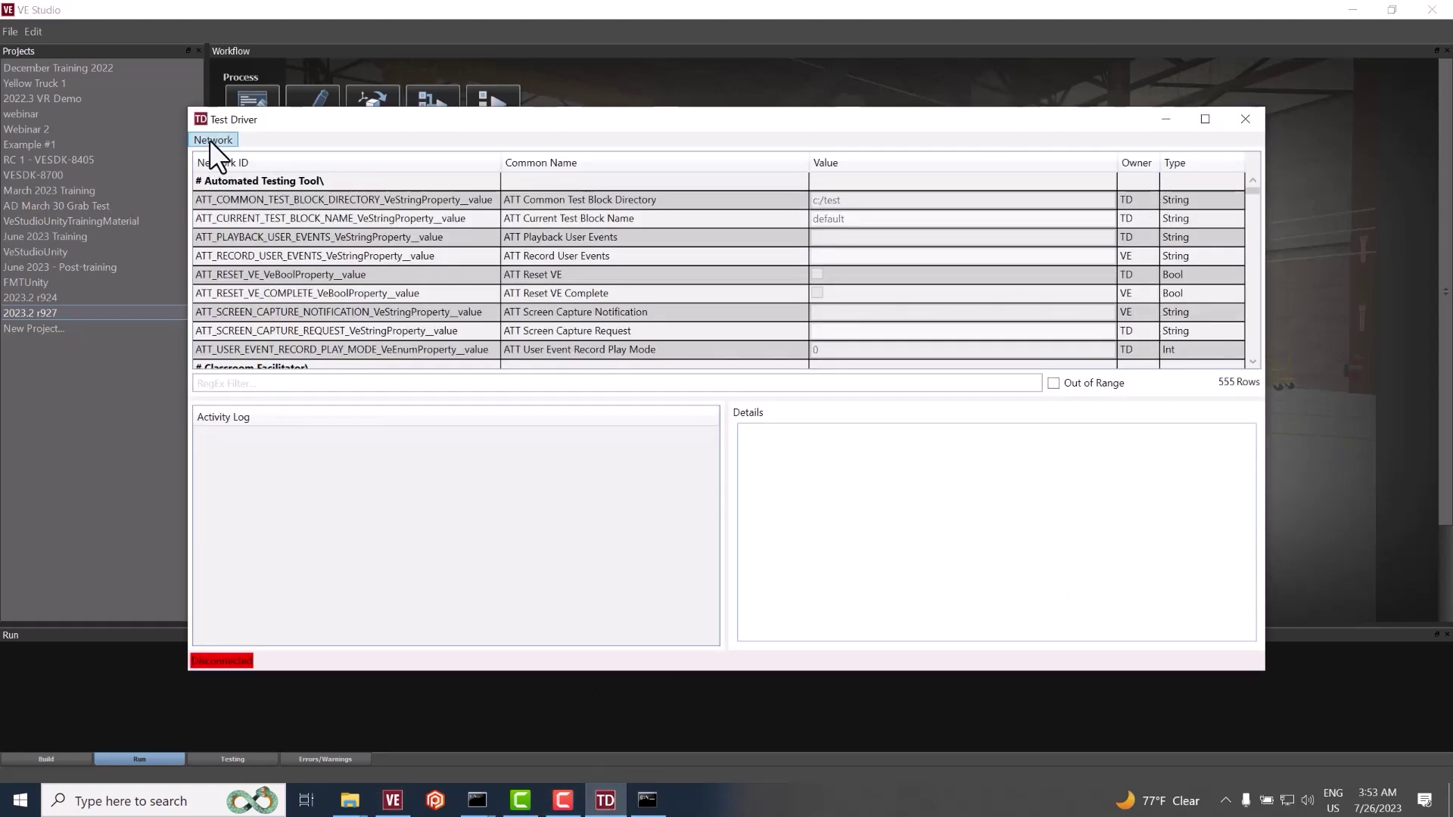
{"action": "left_click_drag", "start_coordinate": [841, 113], "coordinate": [876, 34]}
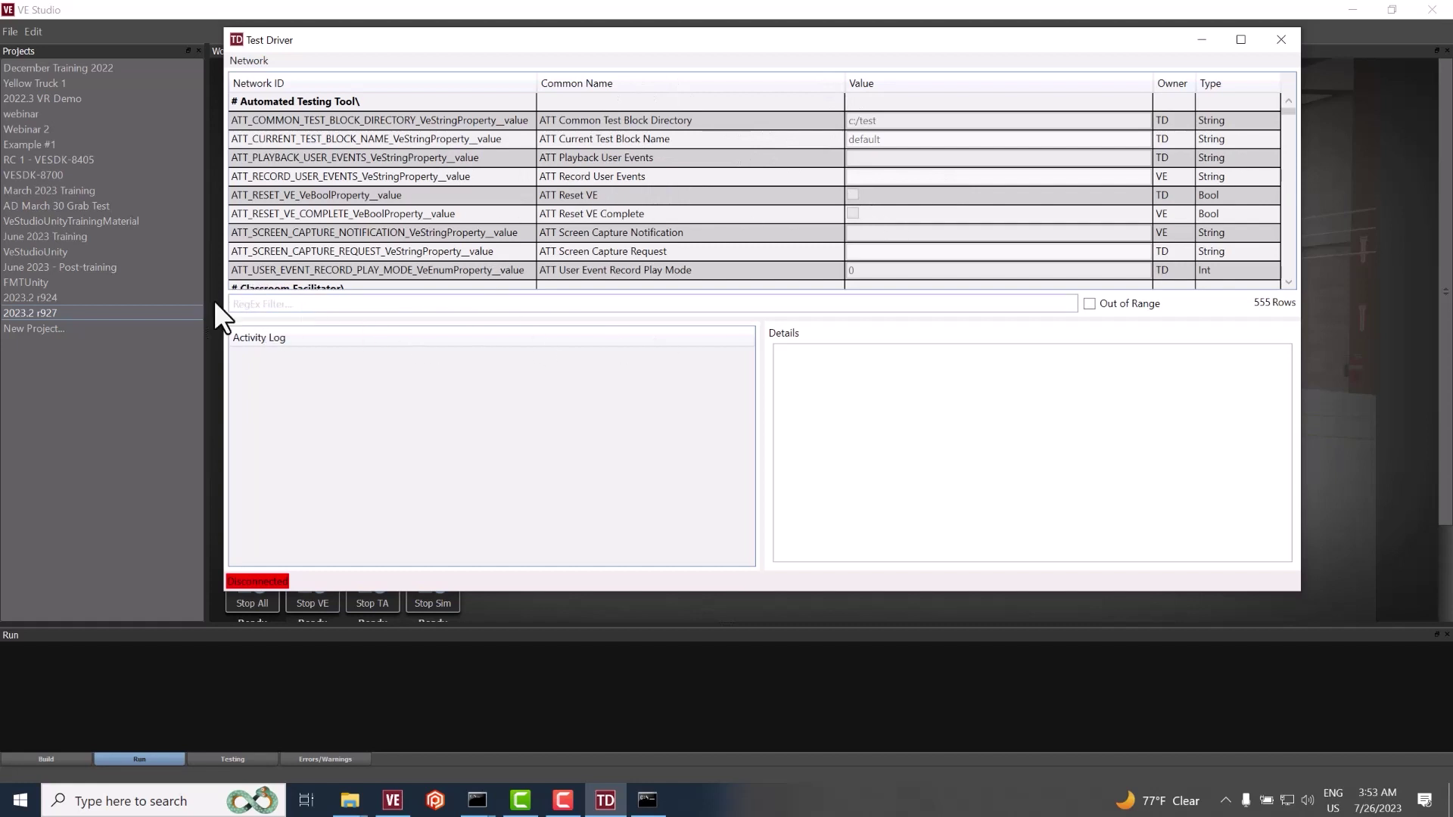
{"action": "left_click", "coordinate": [234, 303]}
{"action": "left_click", "coordinate": [249, 61]}
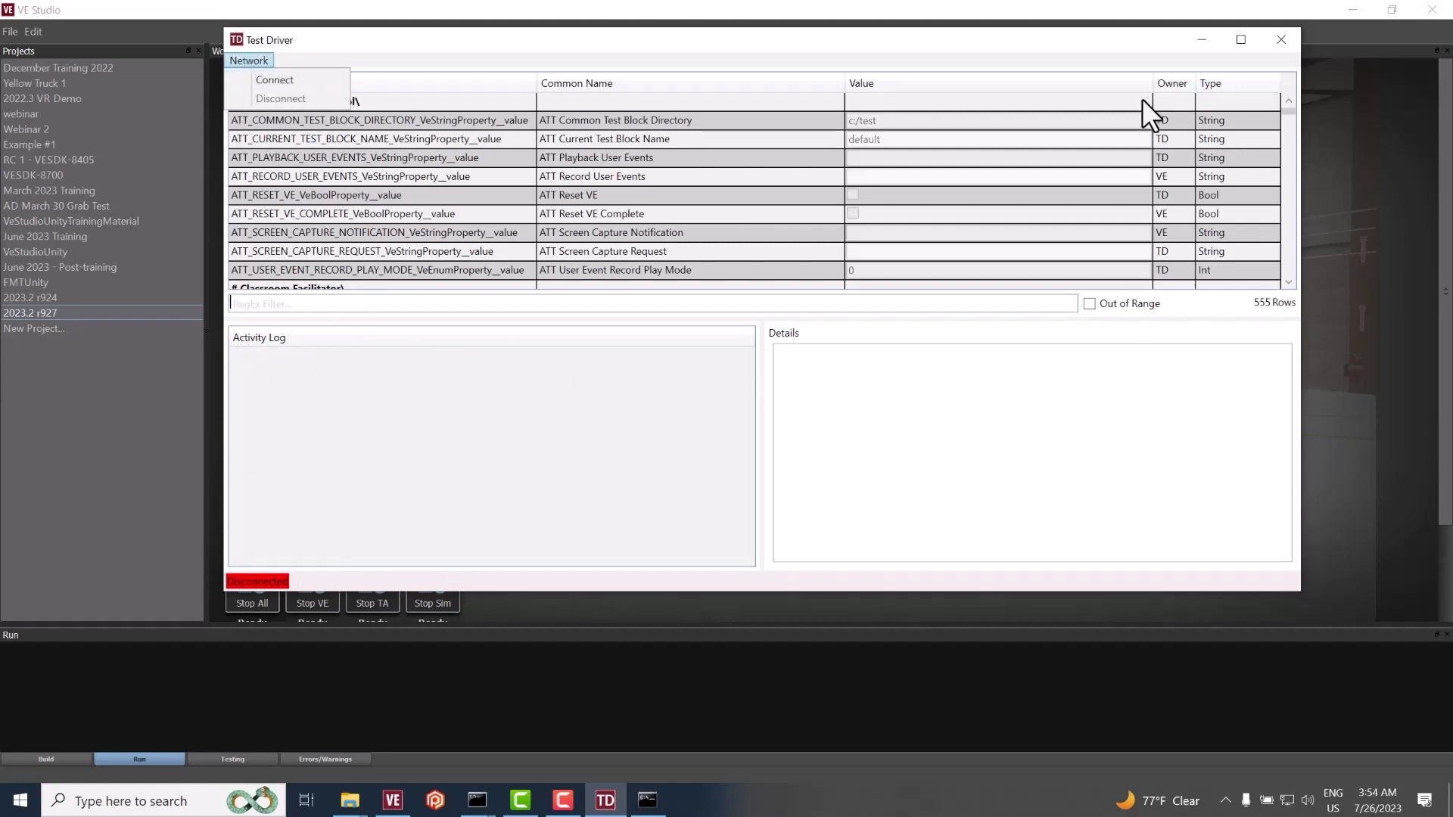
{"action": "left_click", "coordinate": [1169, 133]}
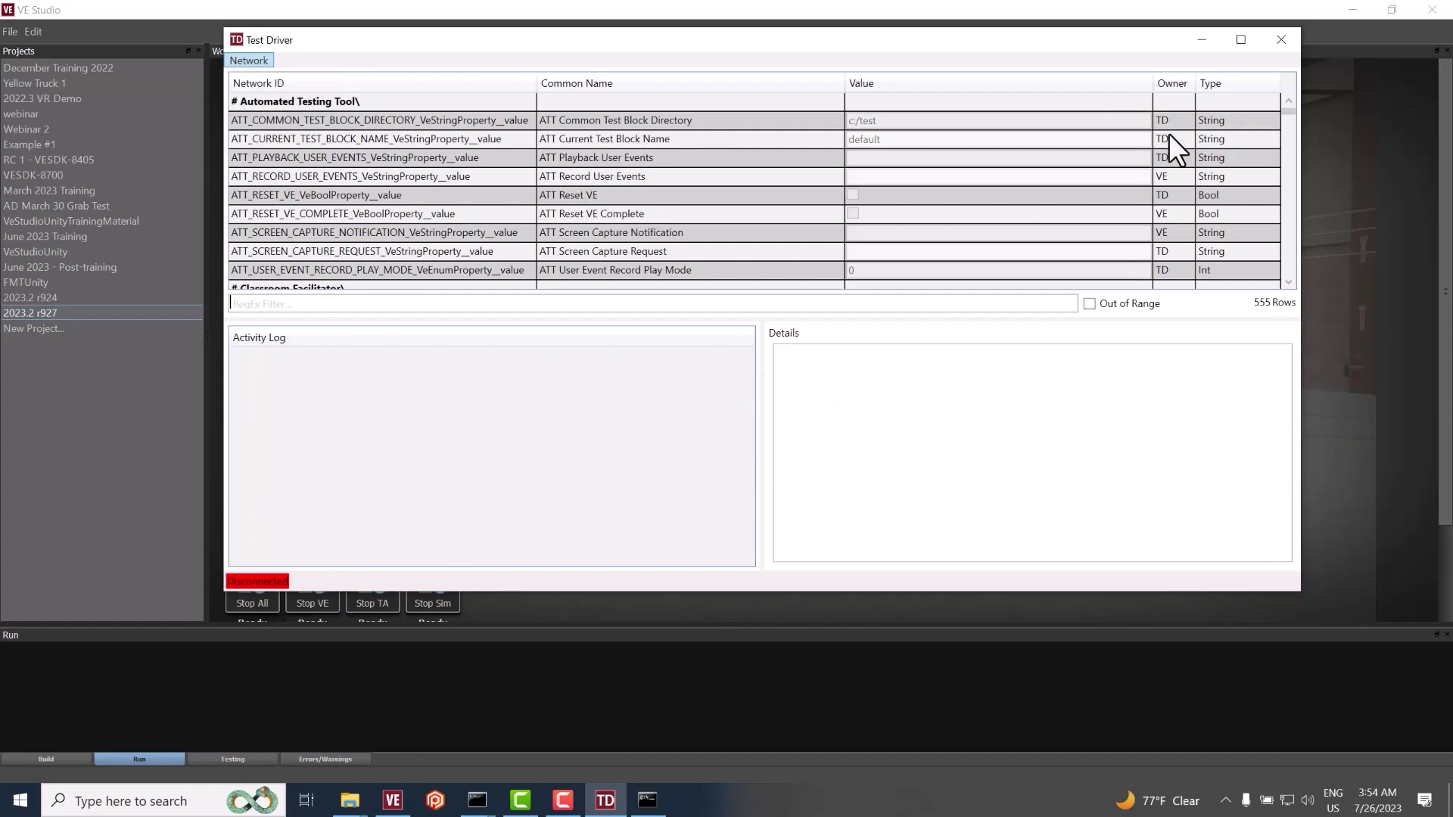
- Select the ATT Current Test Block Name property to read its details, and examine the owners of the listed properties
{"action": "left_click", "coordinate": [1169, 134]}
{"action": "scroll", "coordinate": [1173, 136], "scroll_direction": "down", "scroll_amount": 6}
{"action": "scroll", "coordinate": [1173, 130], "scroll_direction": "down", "scroll_amount": 8}
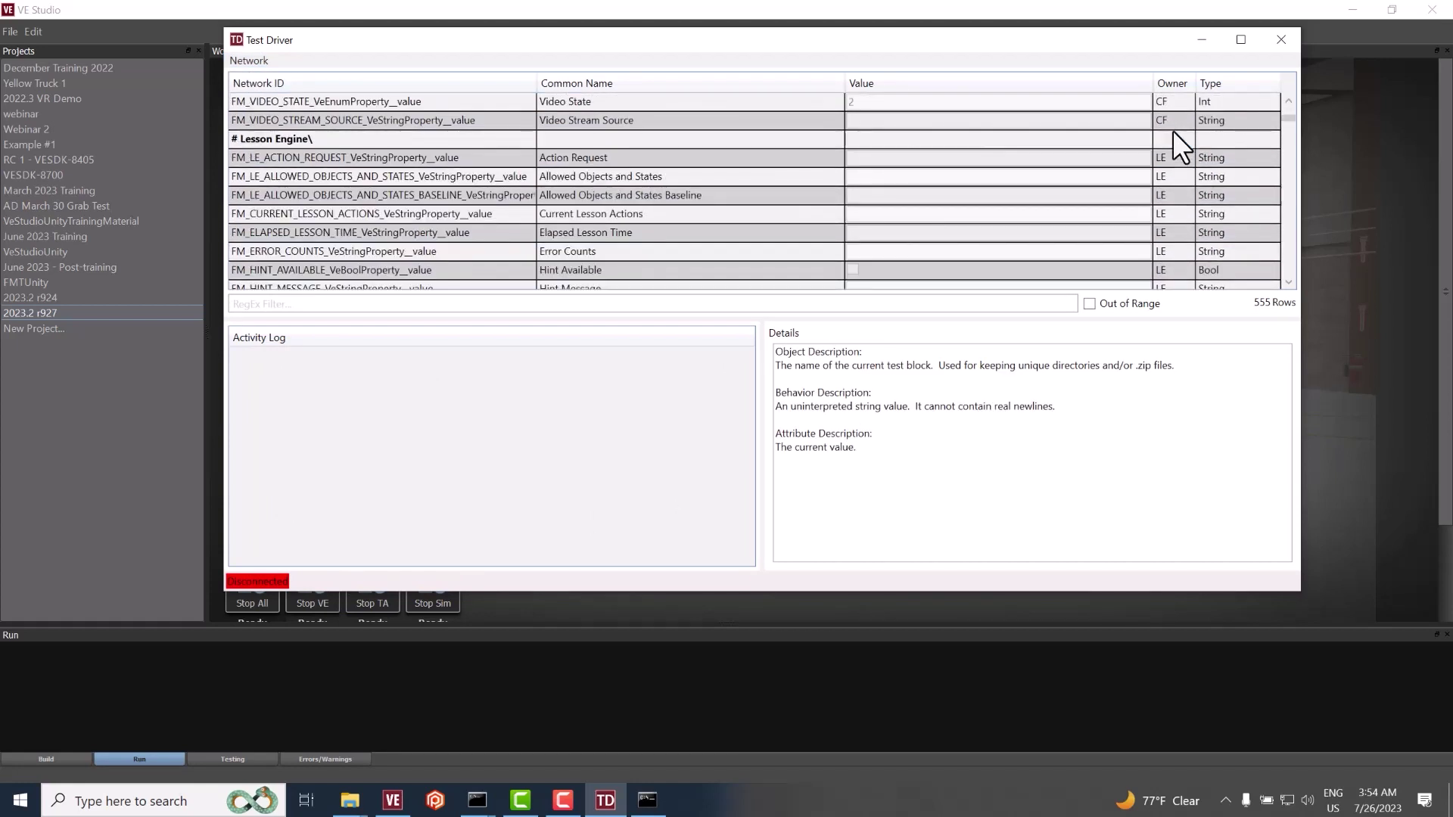
{"action": "scroll", "coordinate": [1174, 128], "scroll_direction": "up", "scroll_amount": 14}
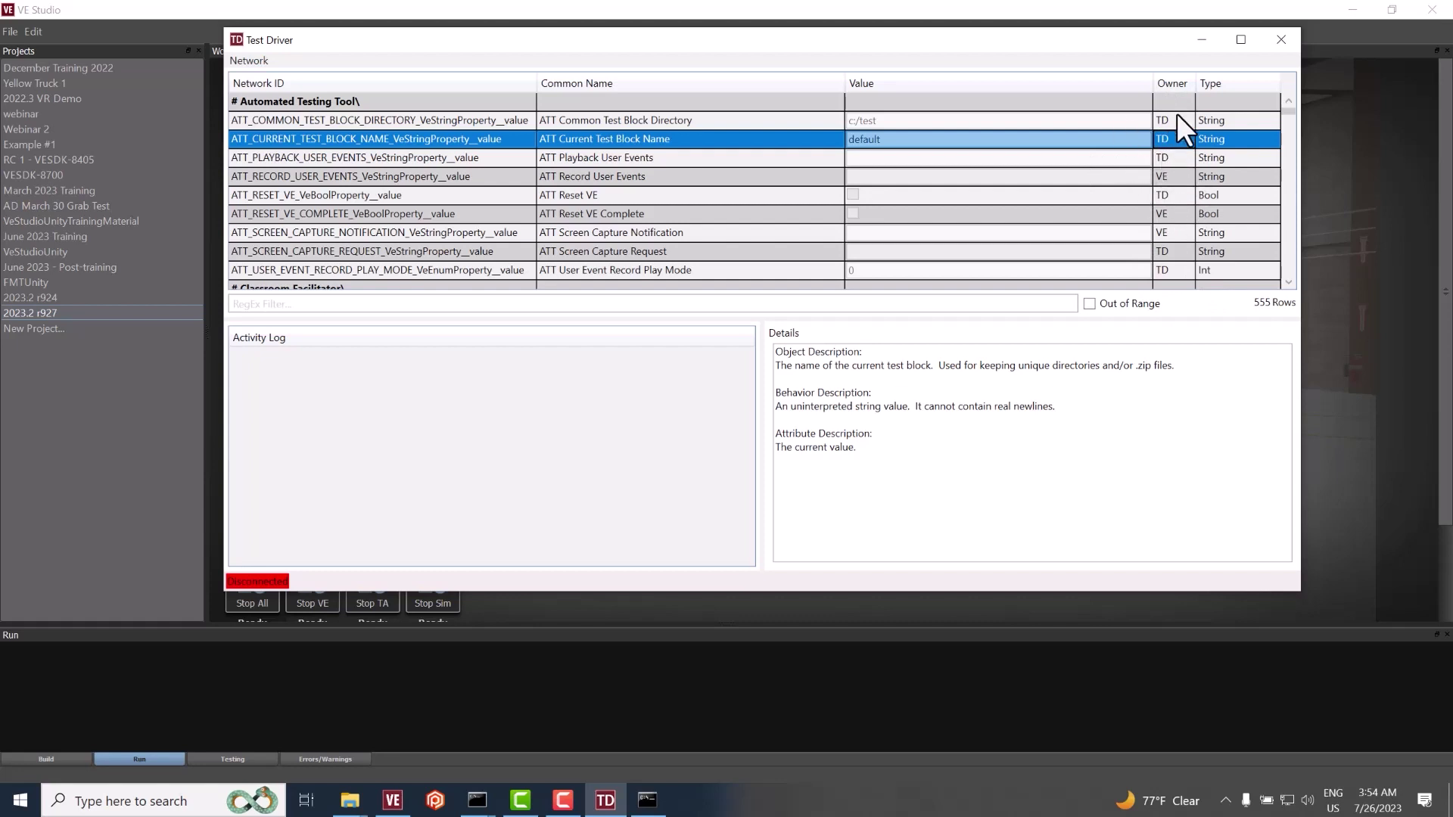
{"action": "scroll", "coordinate": [1181, 193], "scroll_direction": "down", "scroll_amount": 12}
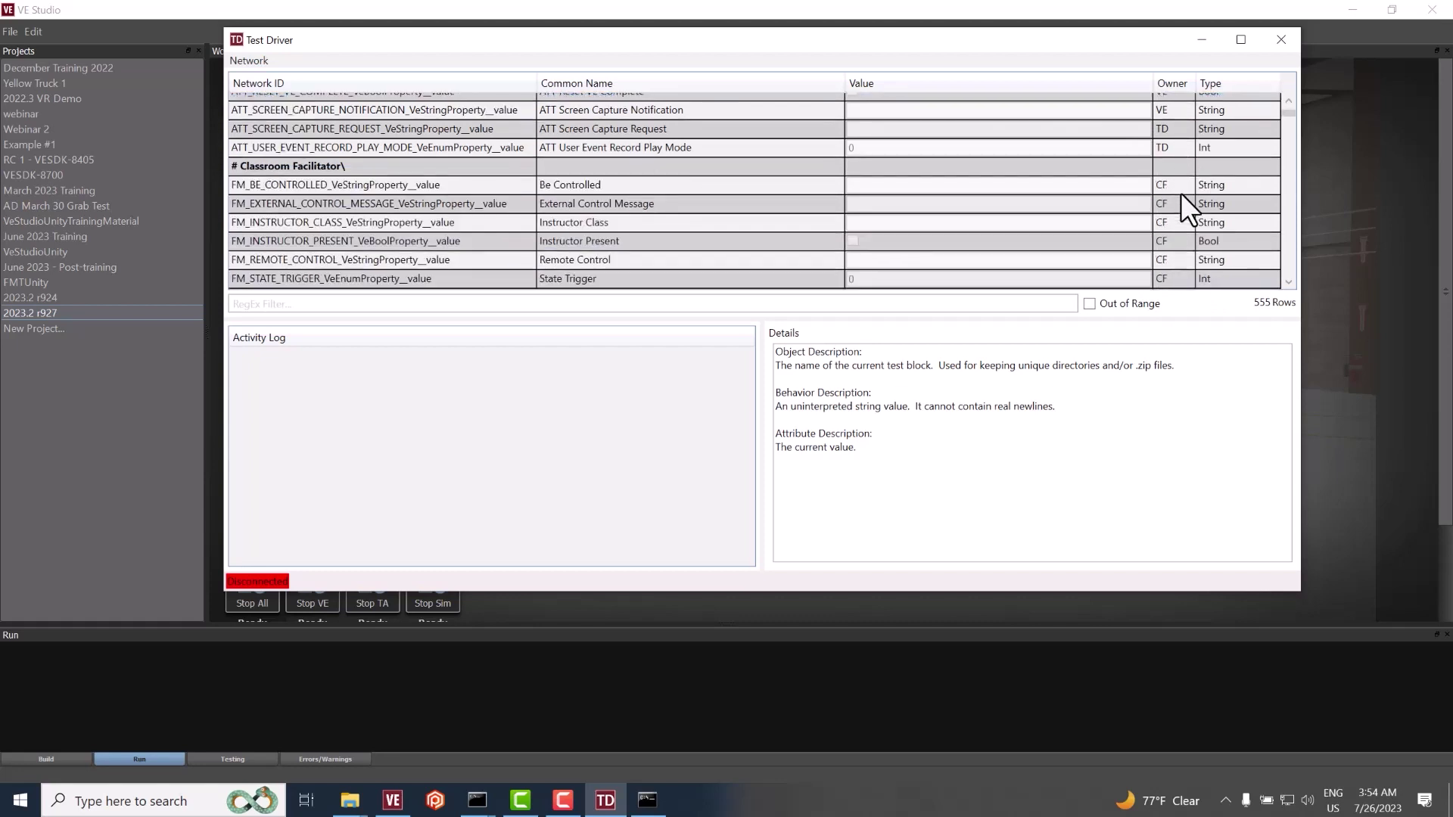
- Examine the Classroom Facilitator and Simulation Model properties down to the Training Assistant group, and close Test Driver
{"action": "scroll", "coordinate": [1181, 194], "scroll_direction": "down", "scroll_amount": 8}
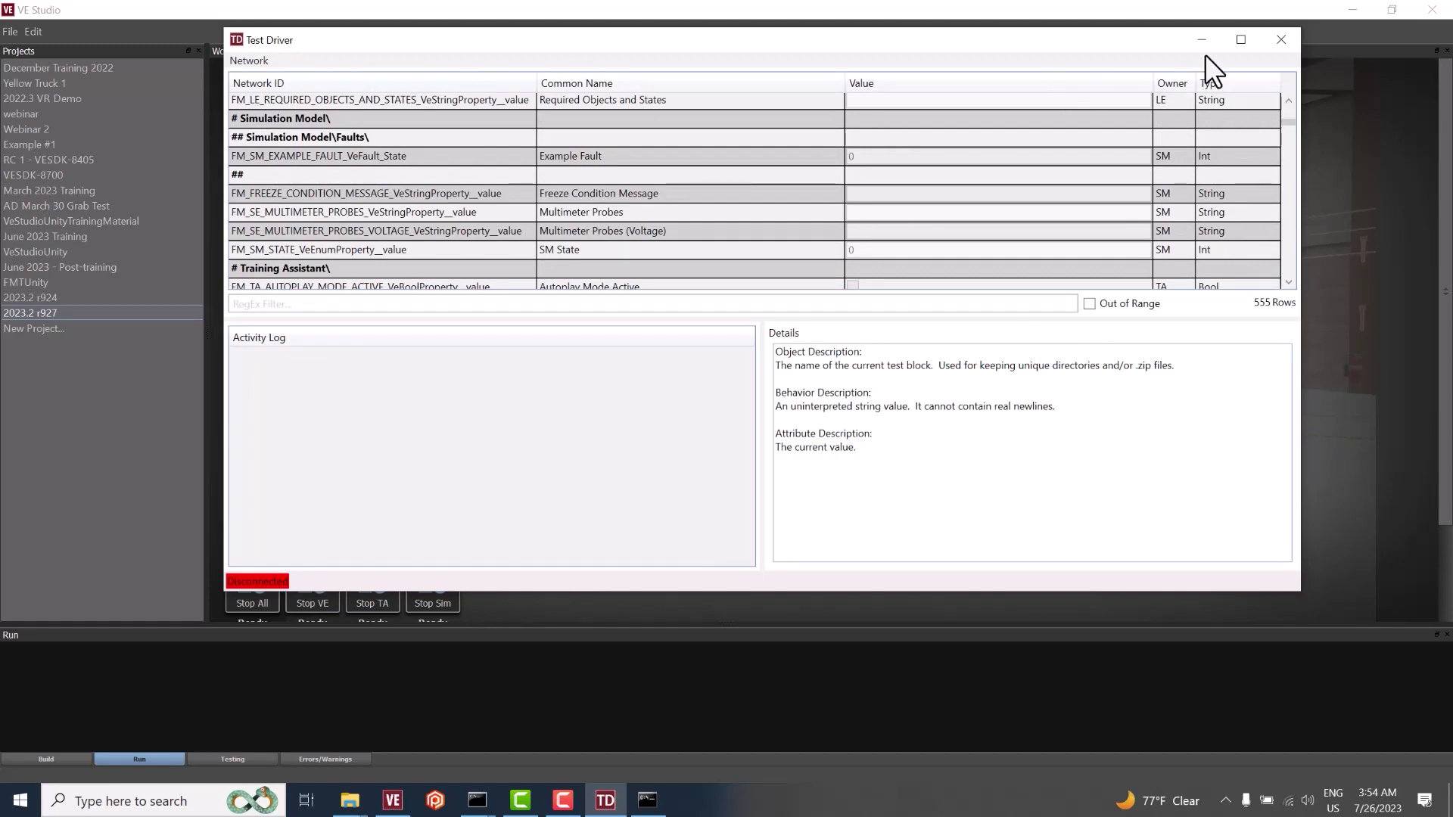
{"action": "left_click", "coordinate": [1280, 39]}
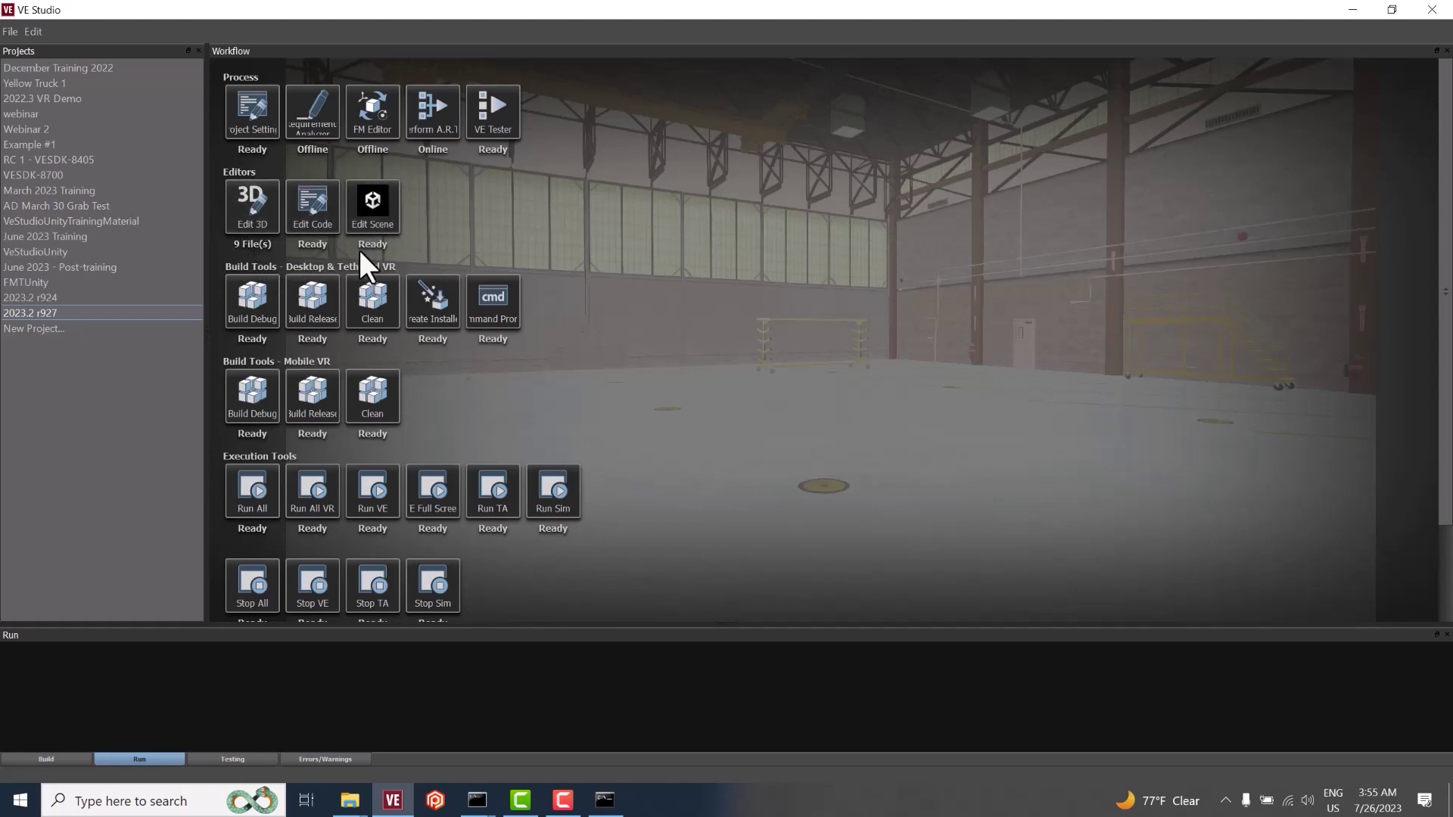
- View the build, execution and help sections of the workflow, open the Support portal, compare it with the documentation page, and minimize the browser
{"action": "scroll", "coordinate": [466, 279], "scroll_direction": "down", "scroll_amount": 2}
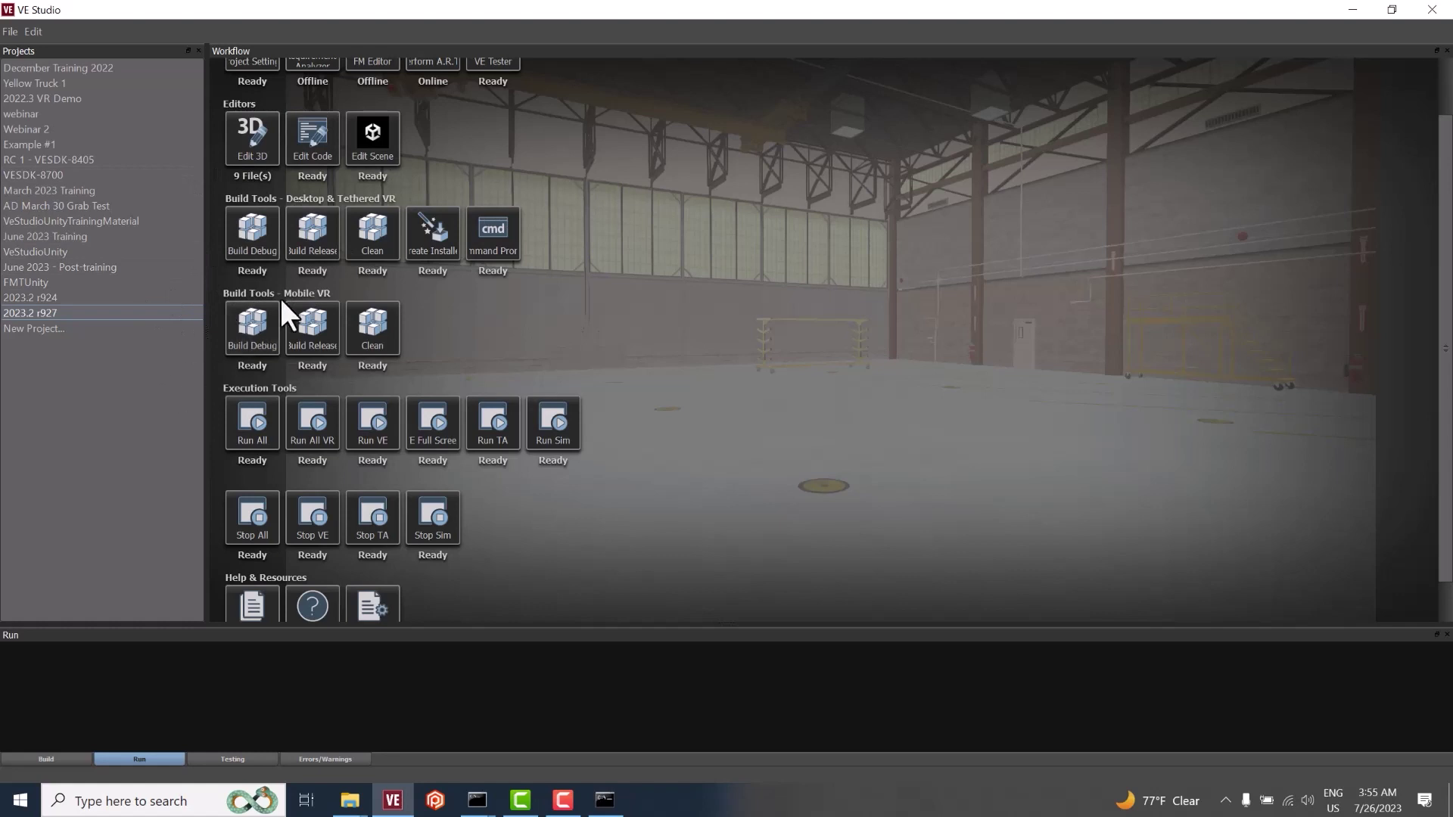
{"action": "scroll", "coordinate": [232, 301], "scroll_direction": "down", "scroll_amount": 1}
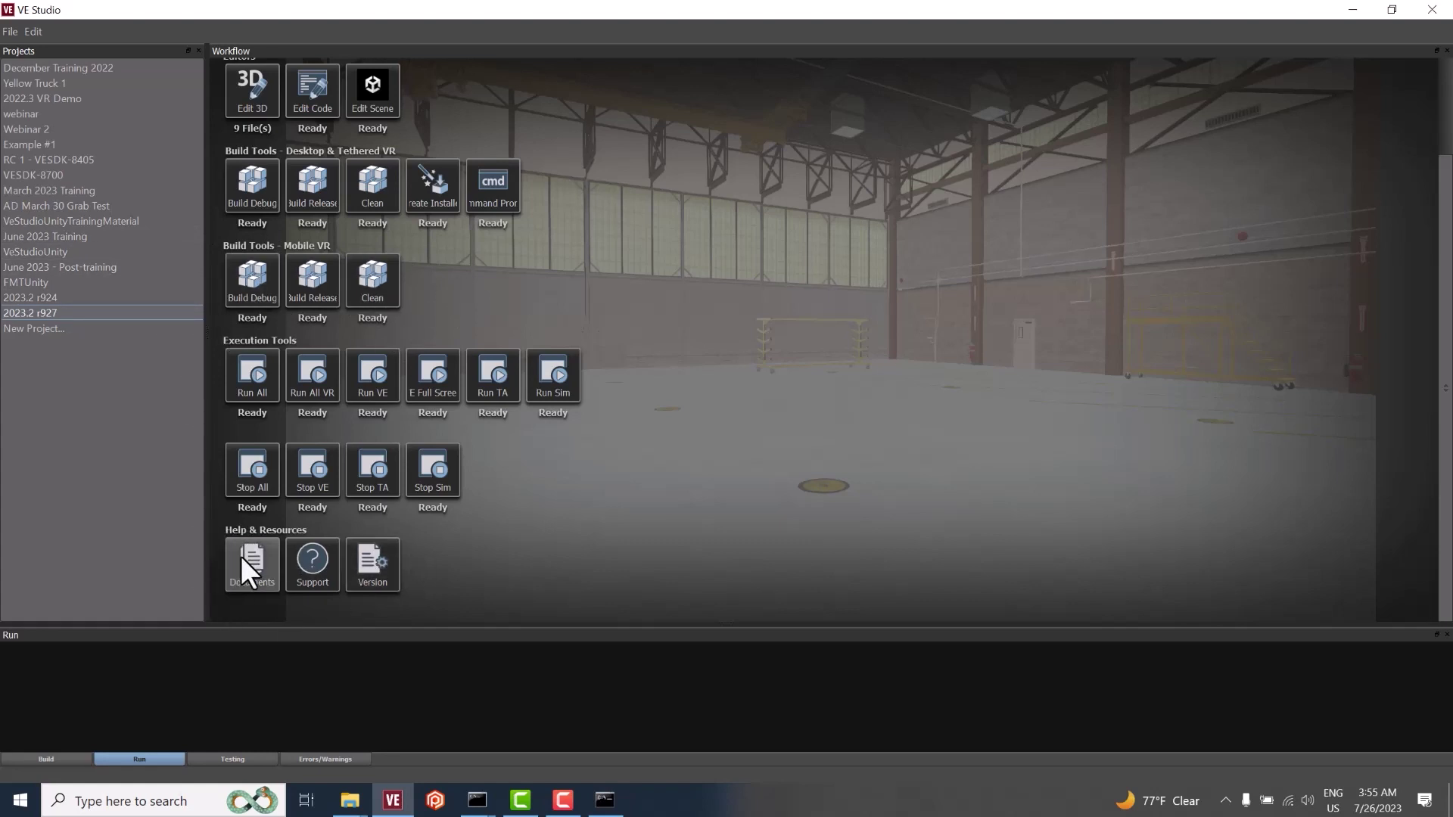
{"action": "left_click", "coordinate": [321, 559]}
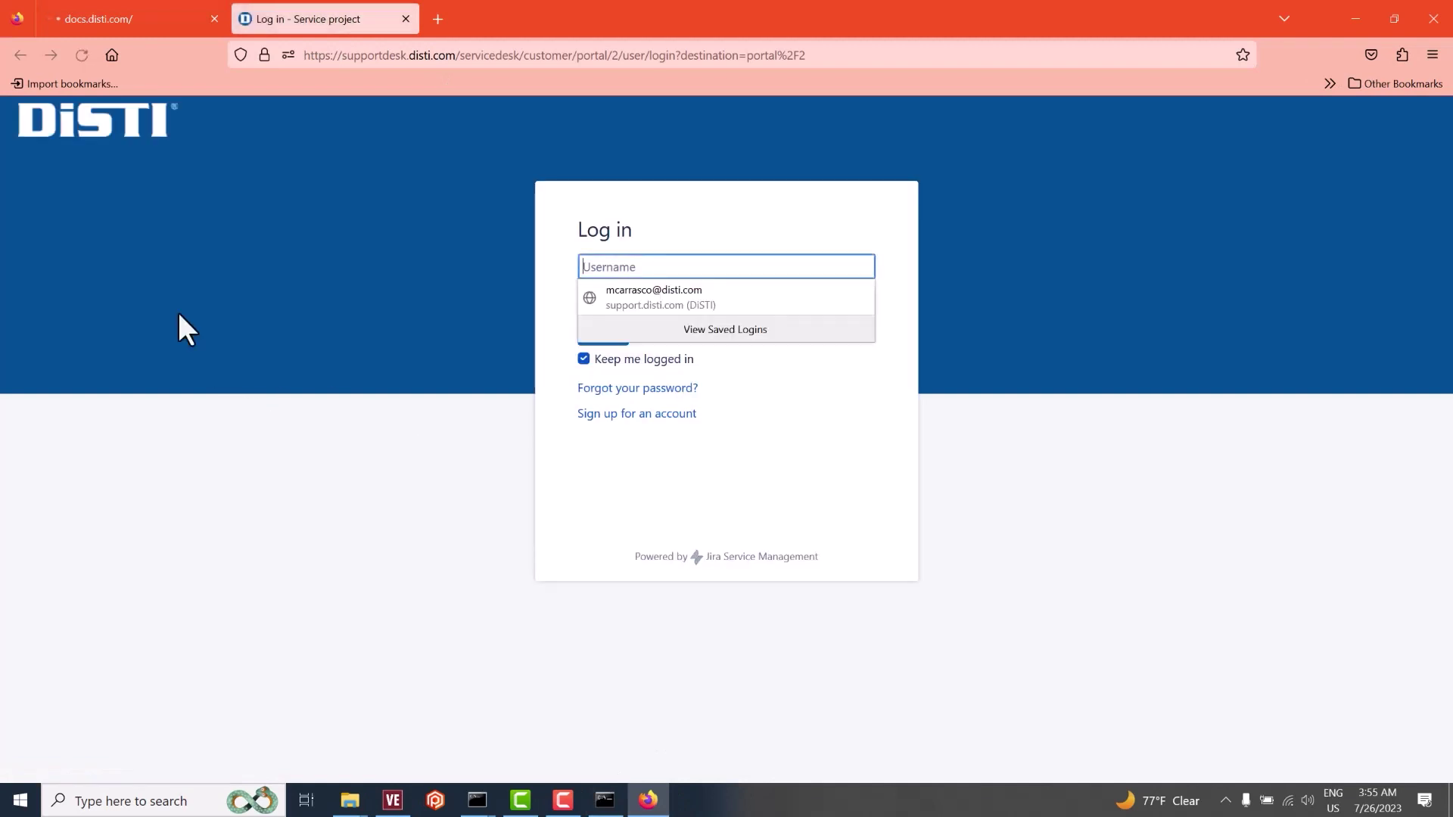
{"action": "left_click", "coordinate": [108, 13]}
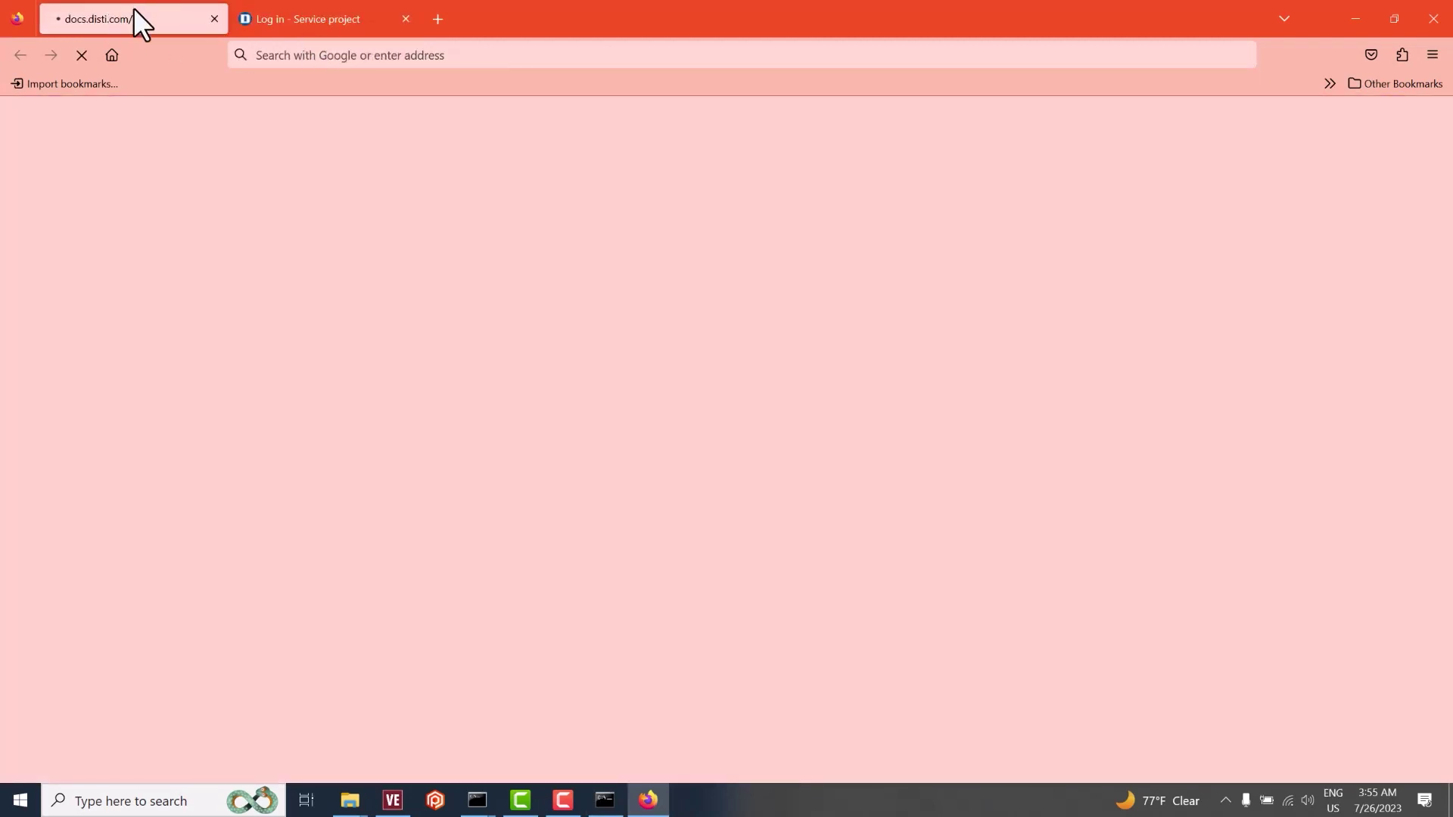
{"action": "left_click", "coordinate": [292, 11]}
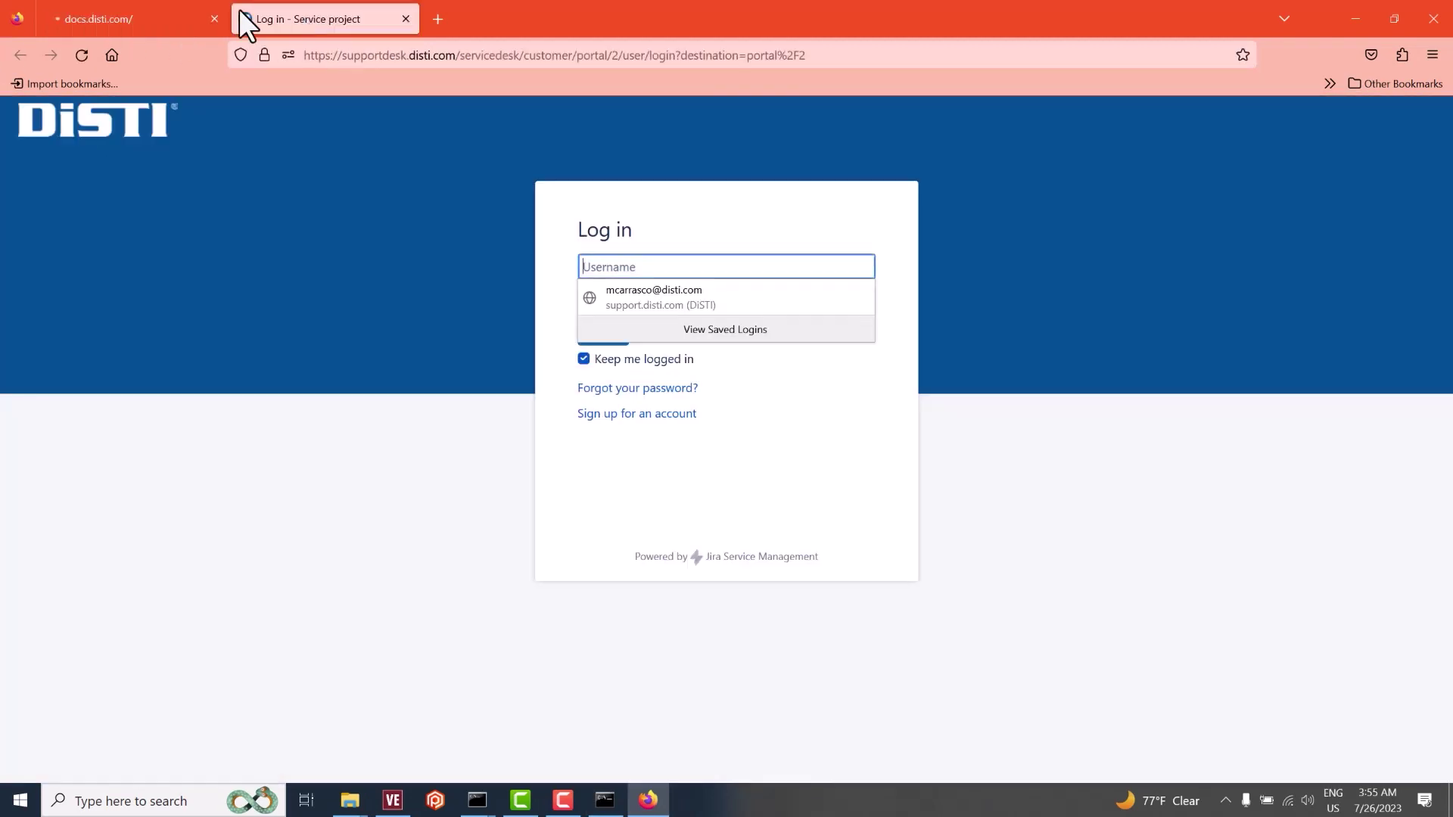
{"action": "left_click", "coordinate": [163, 10]}
{"action": "left_click", "coordinate": [1344, 16]}
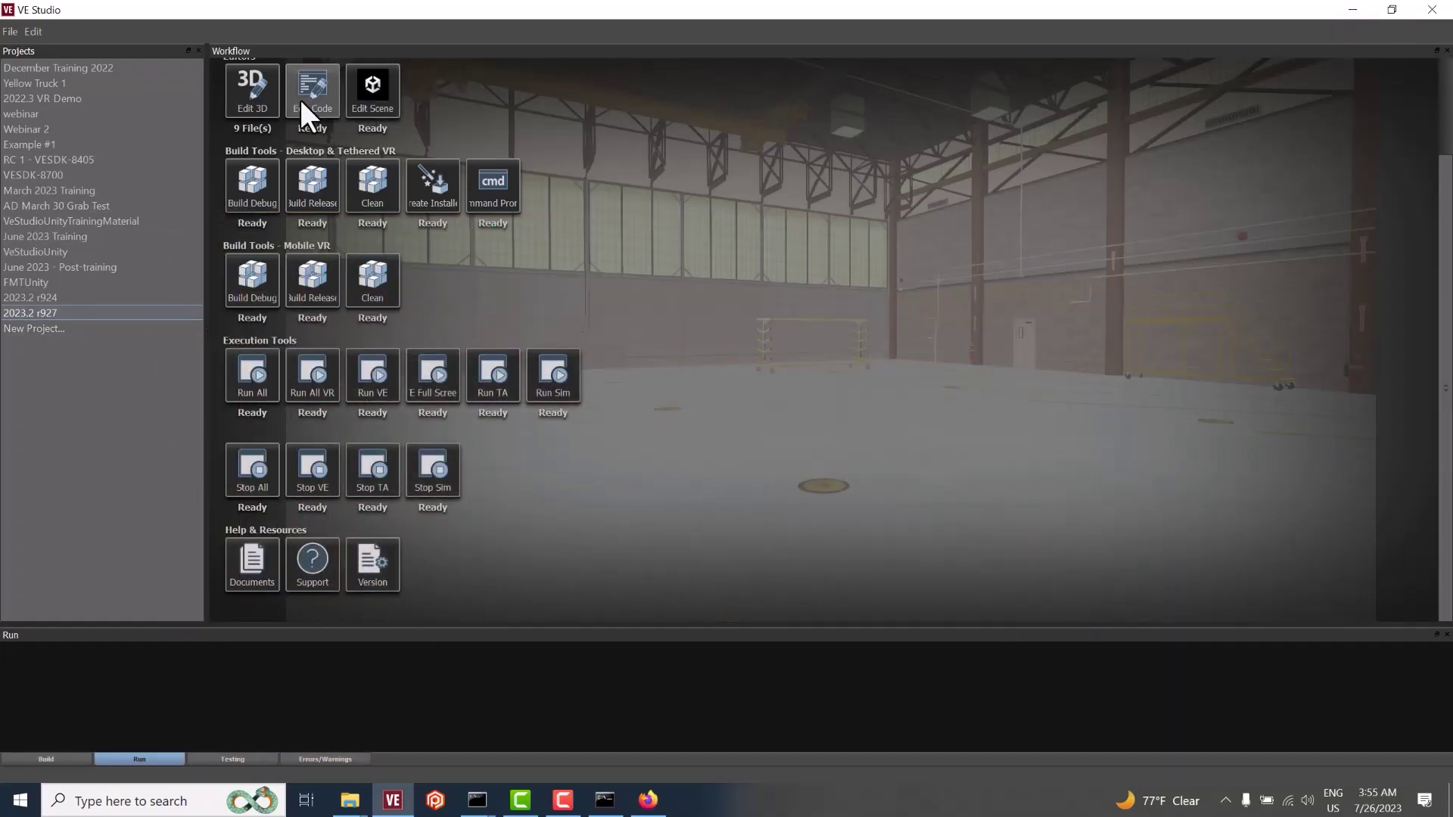
- Open the project's virtual_environment scene in Unity, expand the VR scene and select the XR Rig WMR object
{"action": "scroll", "coordinate": [356, 442], "scroll_direction": "up", "scroll_amount": 3}
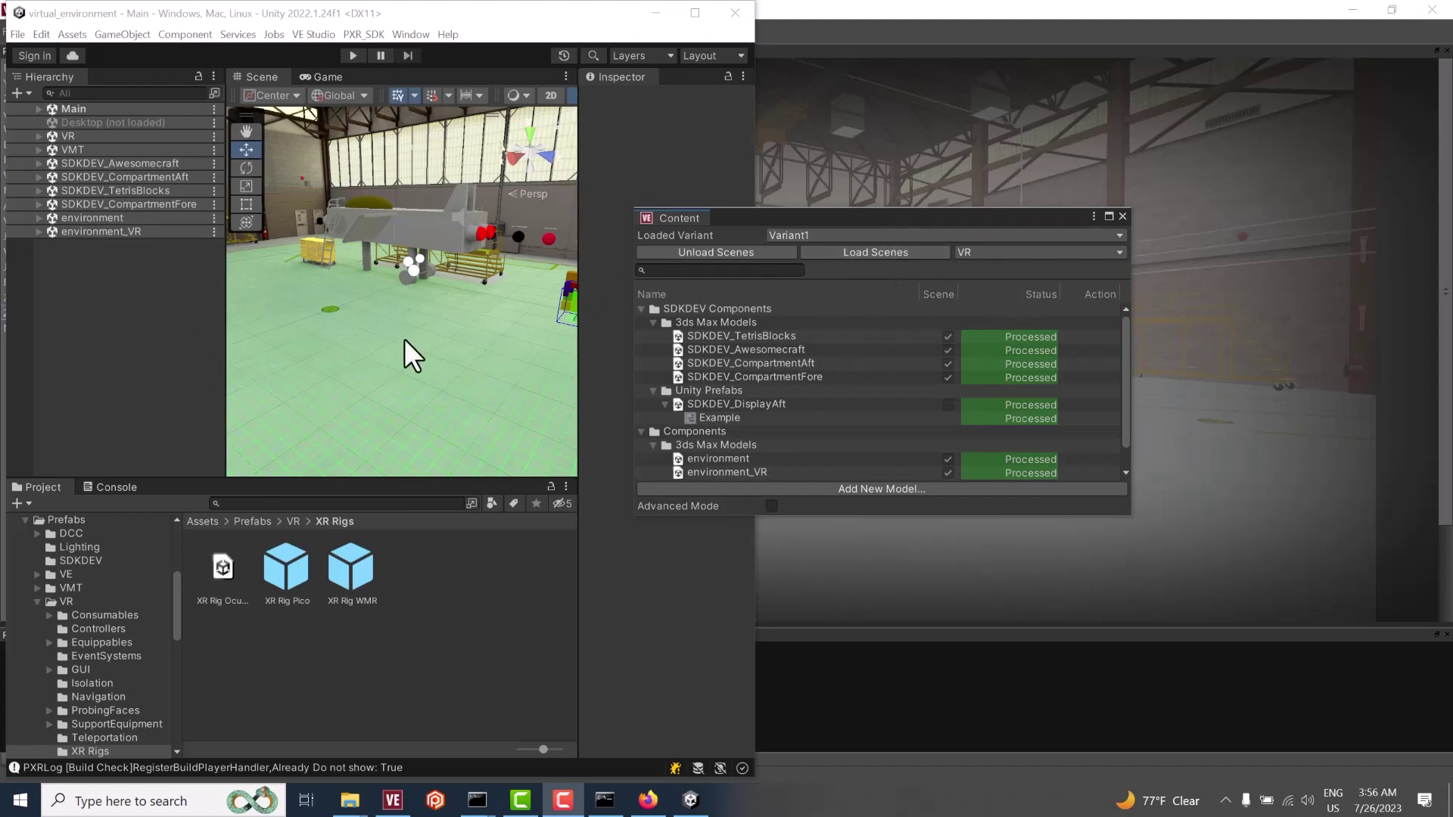
{"action": "left_click", "coordinate": [39, 136]}
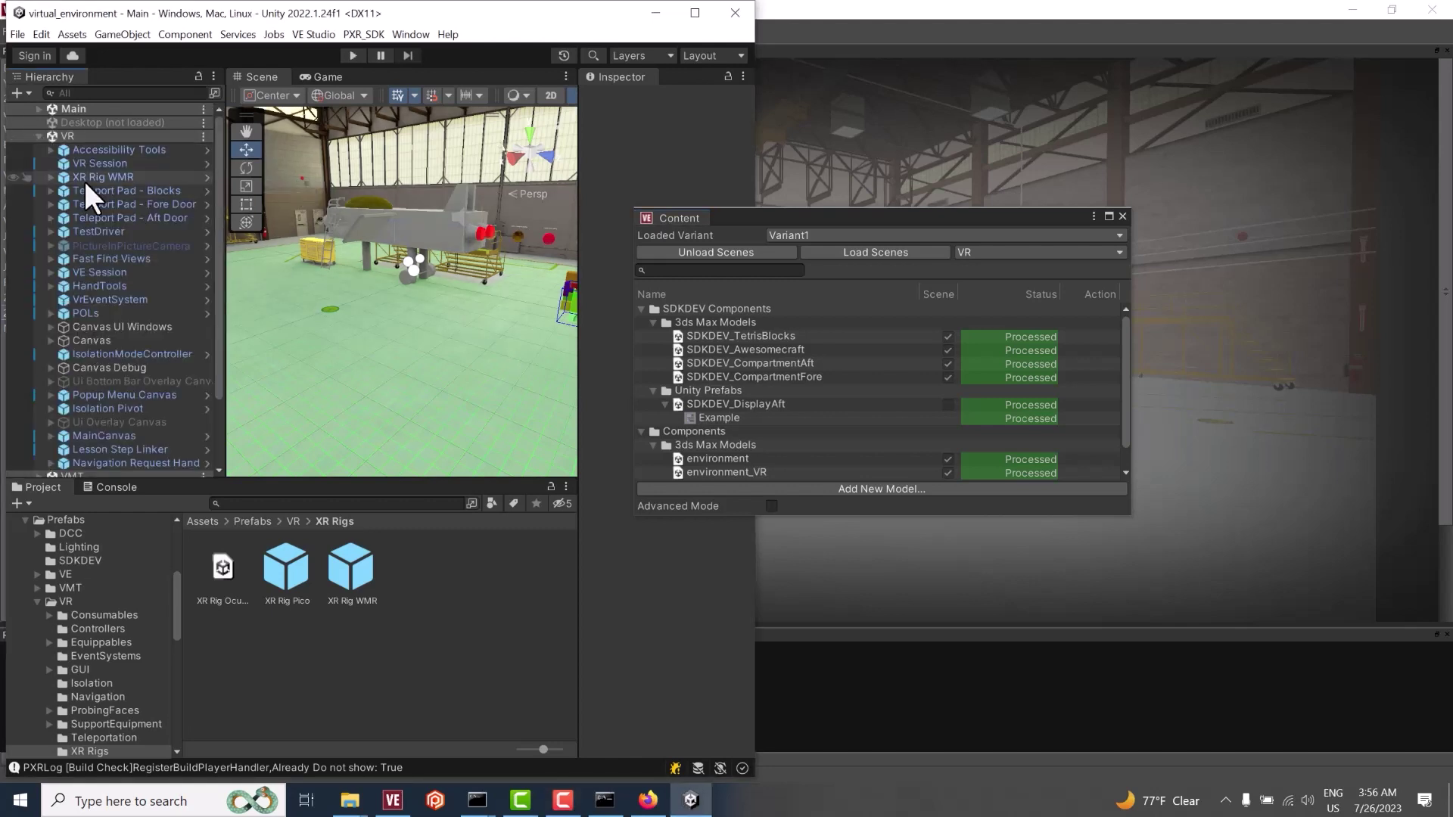
{"action": "scroll", "coordinate": [166, 208], "scroll_direction": "down", "scroll_amount": 2}
{"action": "left_click", "coordinate": [124, 125]}
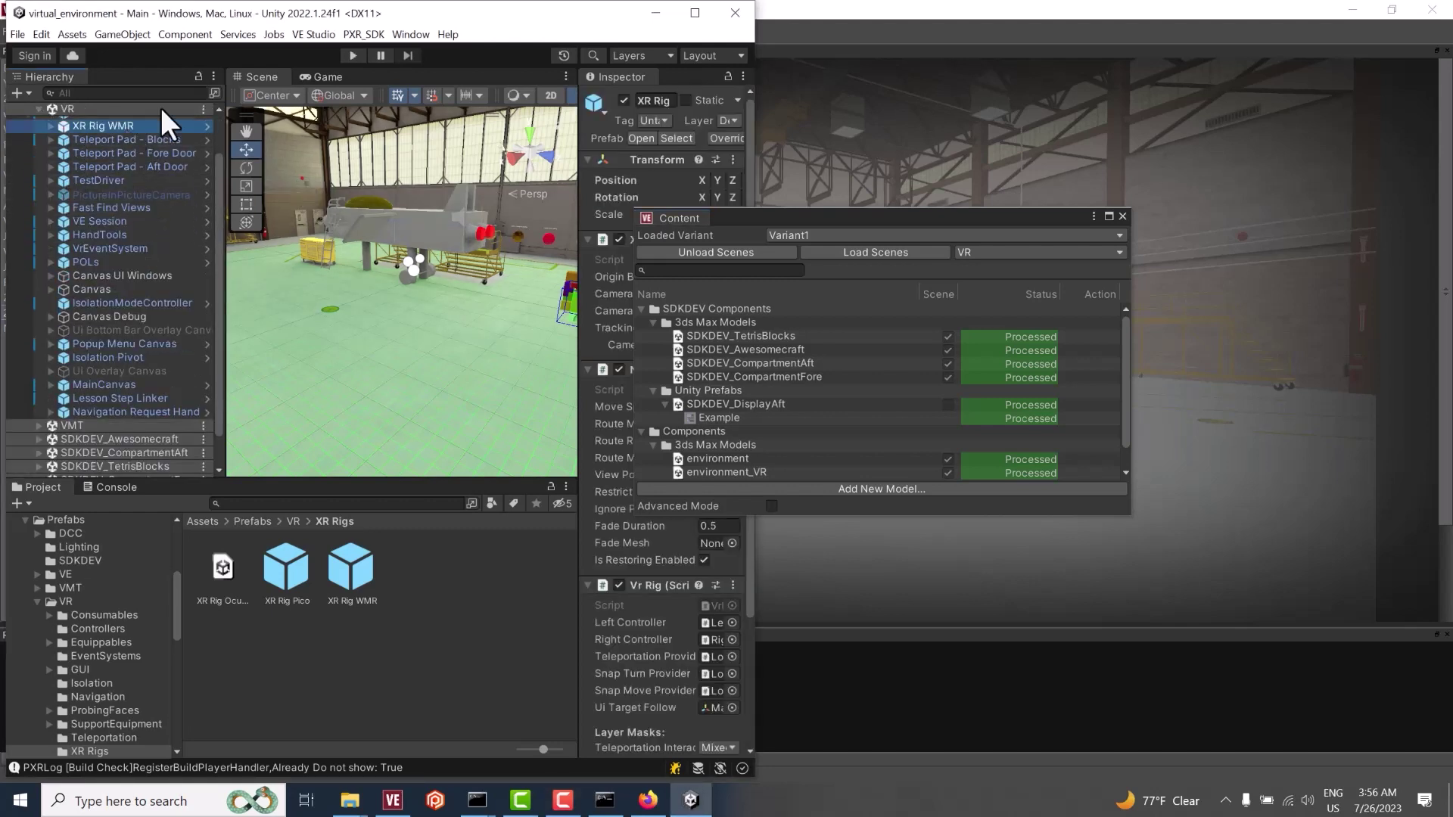
{"action": "scroll", "coordinate": [114, 182], "scroll_direction": "up", "scroll_amount": 2}
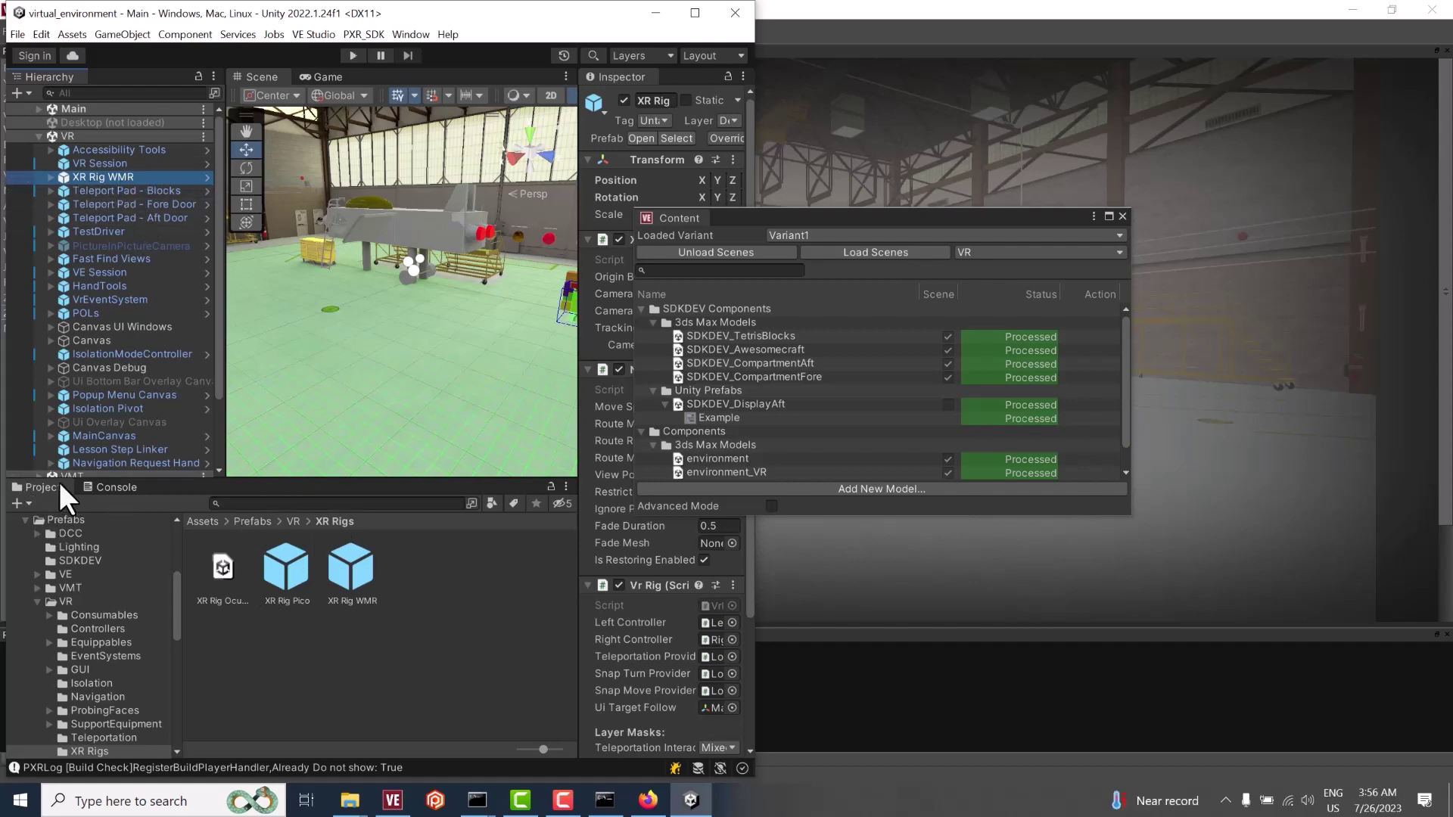
- Select the XR Rig Oculus package among the XR Rigs assets, and dismiss replacing the XR Rig WMR prefab with XR Rig Pico
{"action": "left_click", "coordinate": [226, 573]}
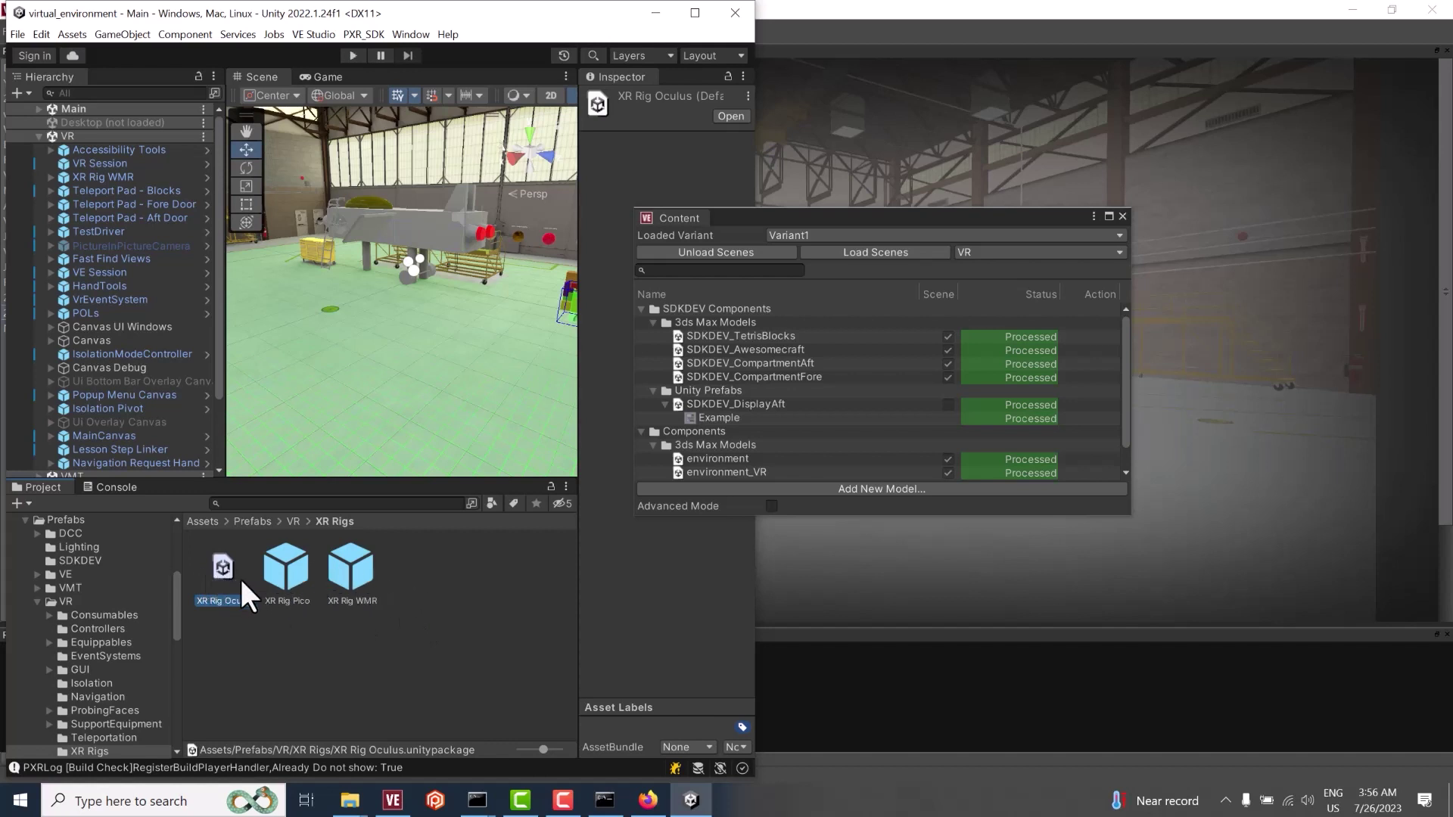
{"action": "left_click_drag", "start_coordinate": [286, 565], "coordinate": [351, 569]}
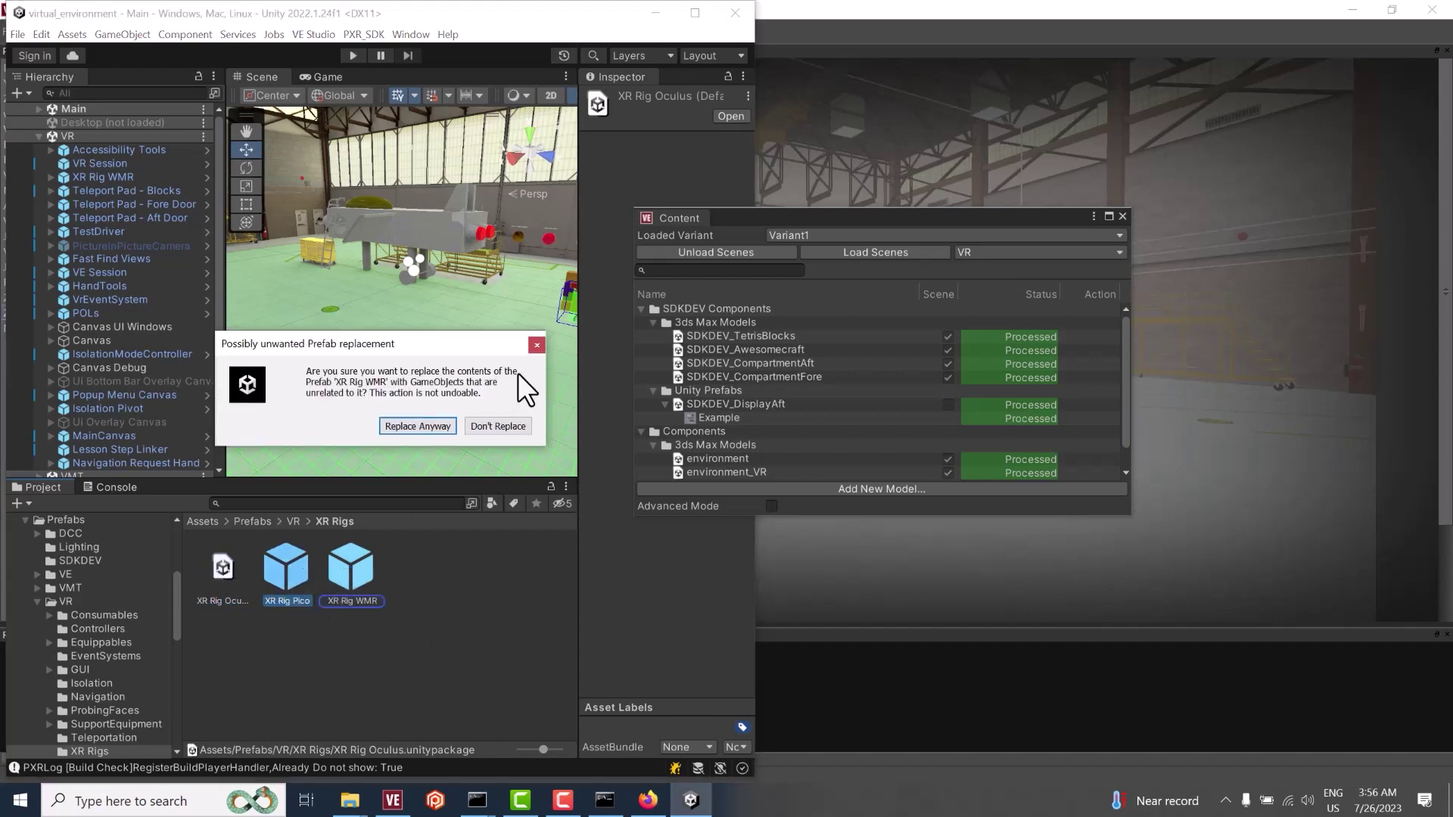
{"action": "left_click", "coordinate": [536, 345]}
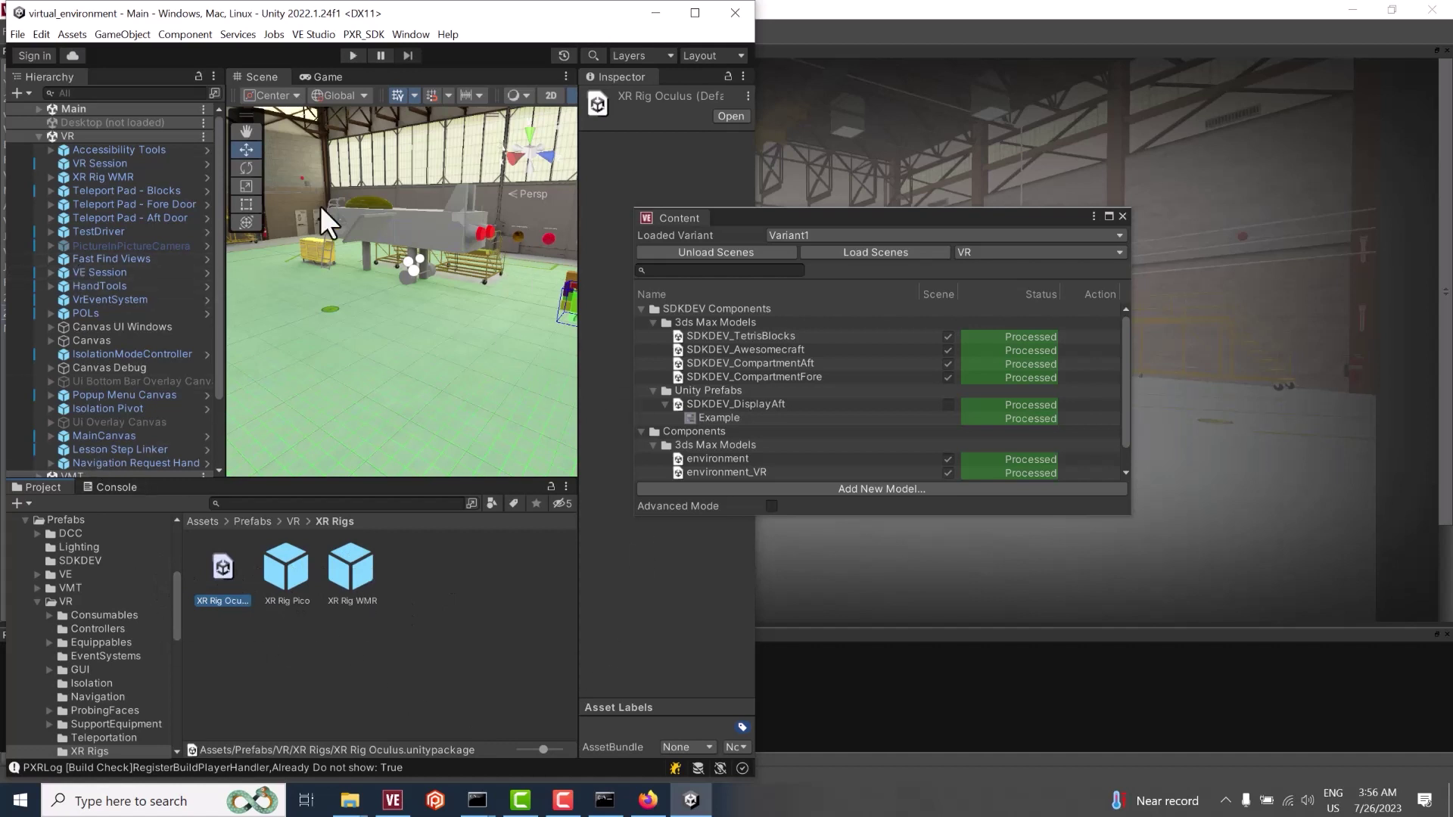
- View the colored block puzzle in the hangar scene and select the XR Rig WMR object in the VR scene
{"action": "scroll", "coordinate": [406, 287], "scroll_direction": "up", "scroll_amount": 3}
{"action": "middle_click_drag", "start_coordinate": [405, 279], "coordinate": [250, 285]}
{"action": "scroll", "coordinate": [371, 268], "scroll_direction": "up", "scroll_amount": 3}
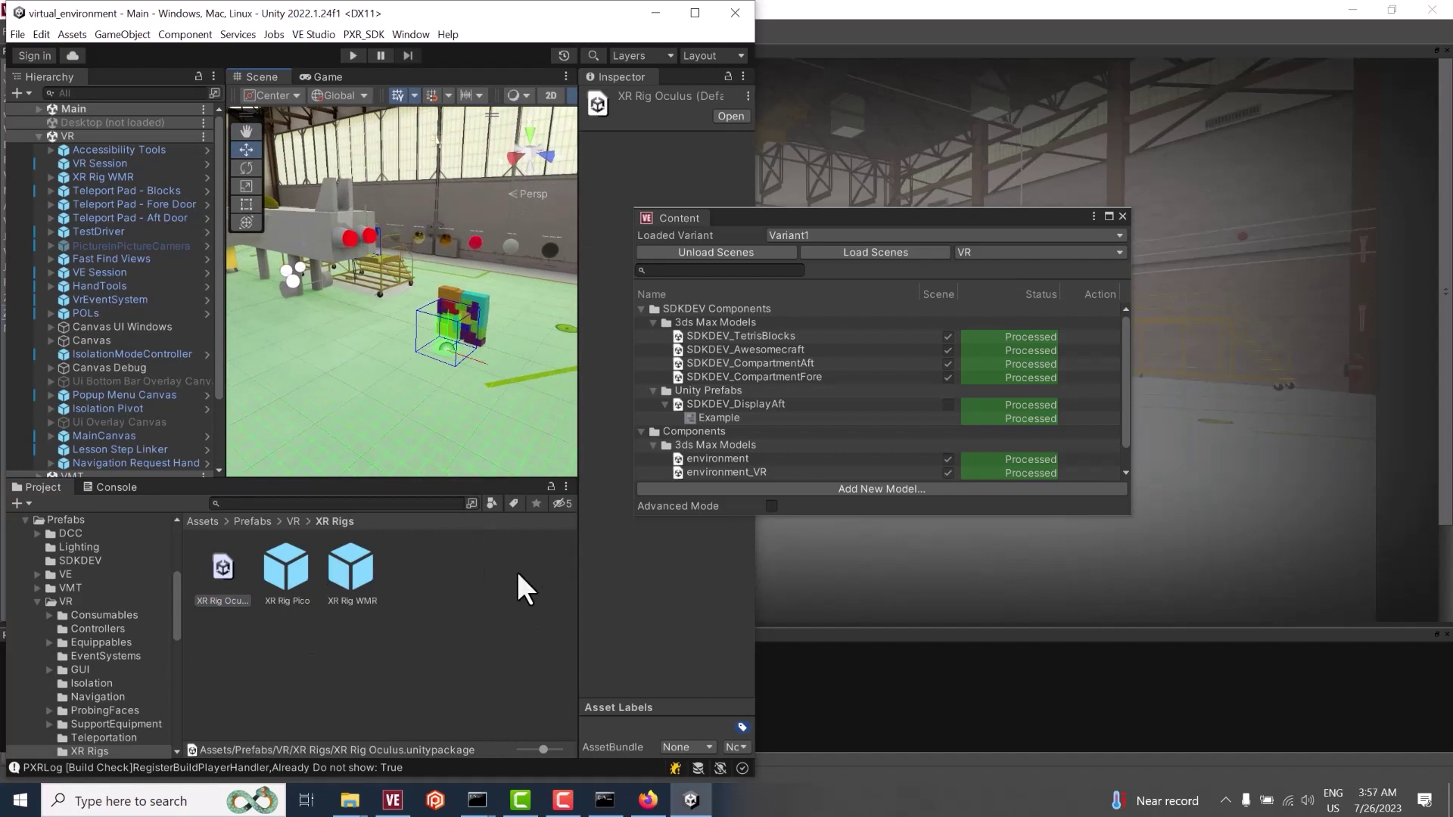
{"action": "right_click_drag", "start_coordinate": [466, 329], "coordinate": [355, 250]}
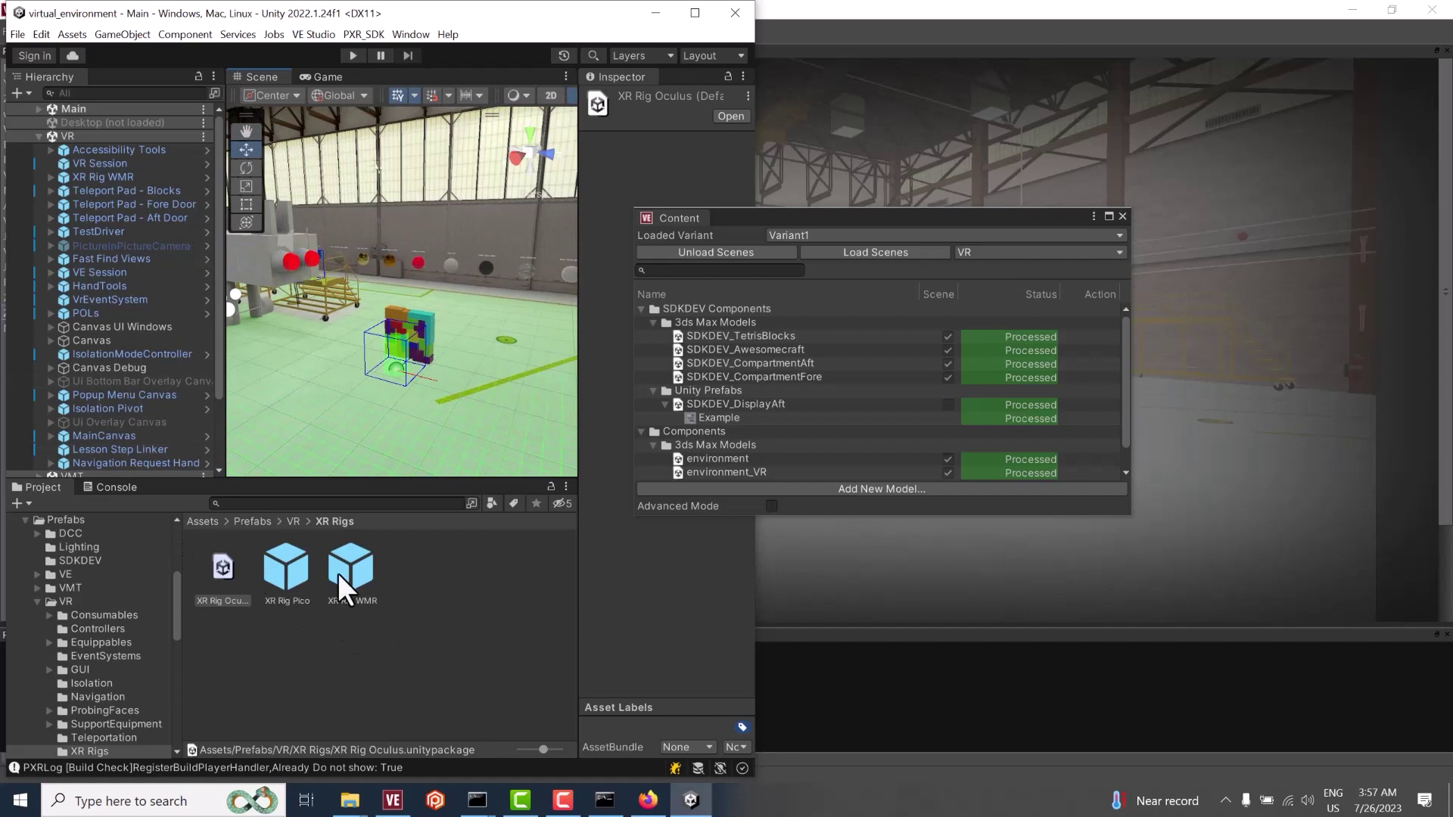
{"action": "left_click", "coordinate": [95, 177]}
{"action": "left_click_drag", "start_coordinate": [338, 590], "coordinate": [463, 648]}
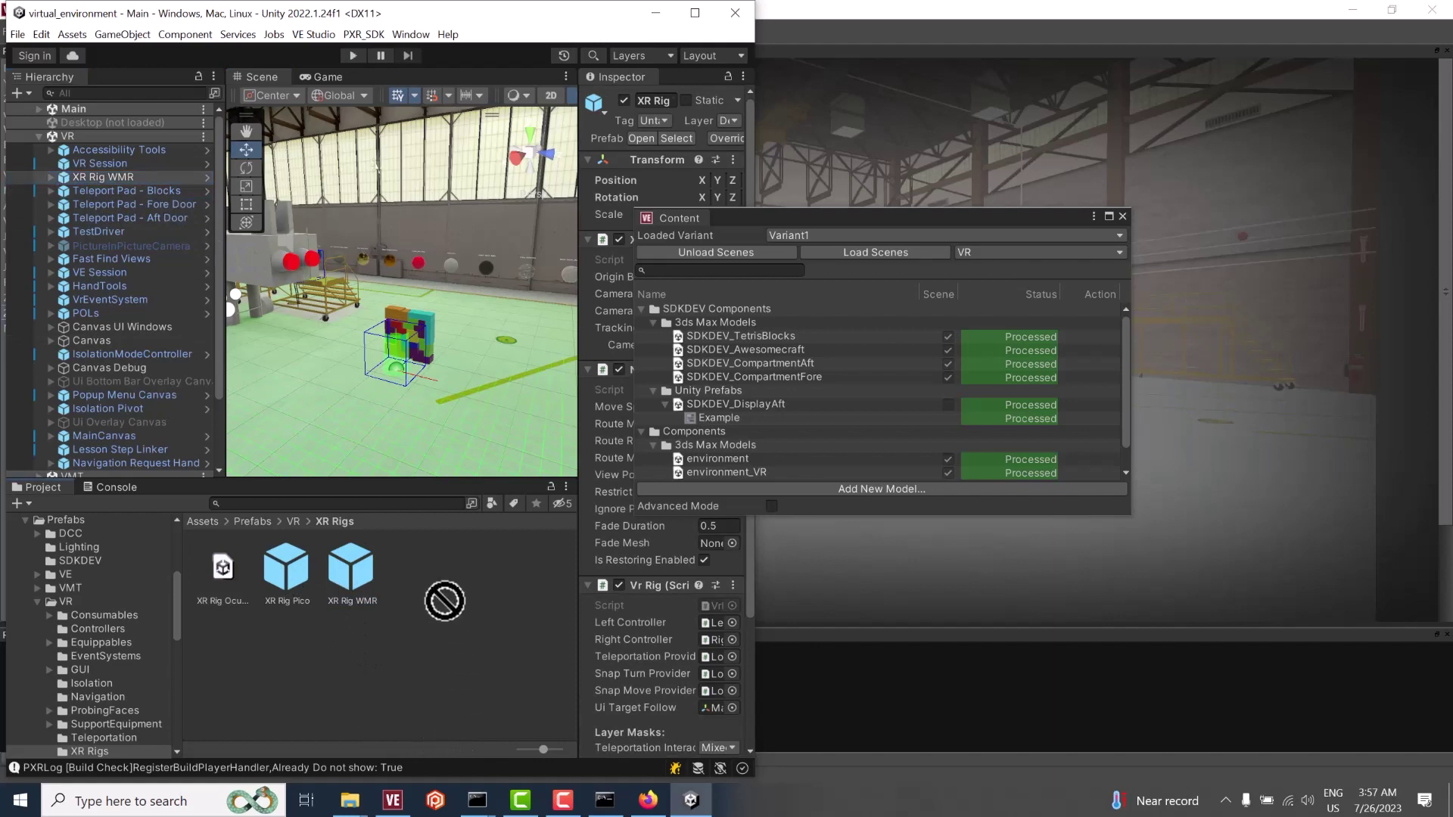
- Examine the hangar scene around the aircraft, the yellow stand and the row of colored spheres along the wall
{"action": "right_click_drag", "start_coordinate": [319, 401], "coordinate": [315, 307]}
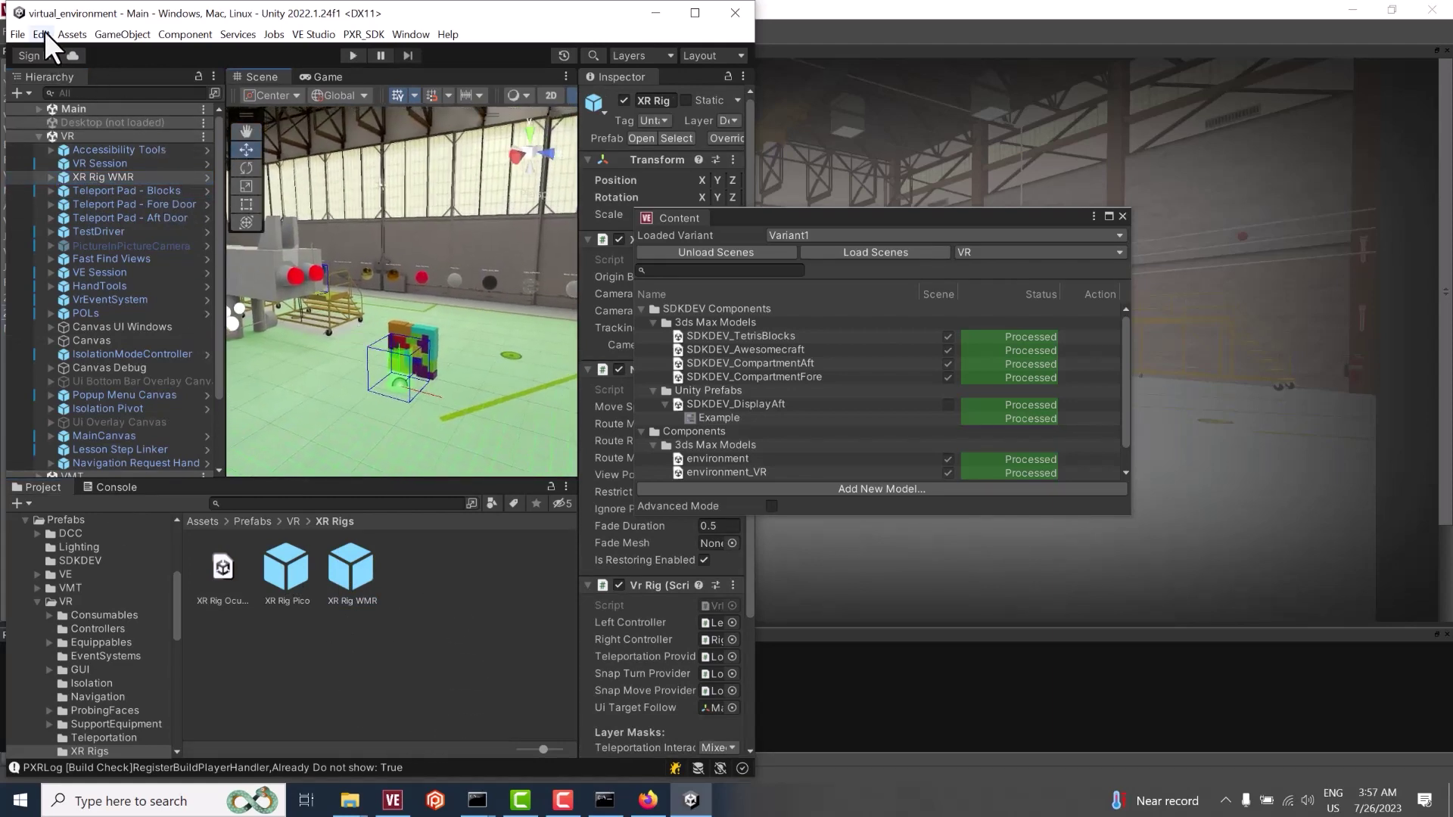
{"action": "right_click_drag", "start_coordinate": [355, 227], "coordinate": [401, 241]}
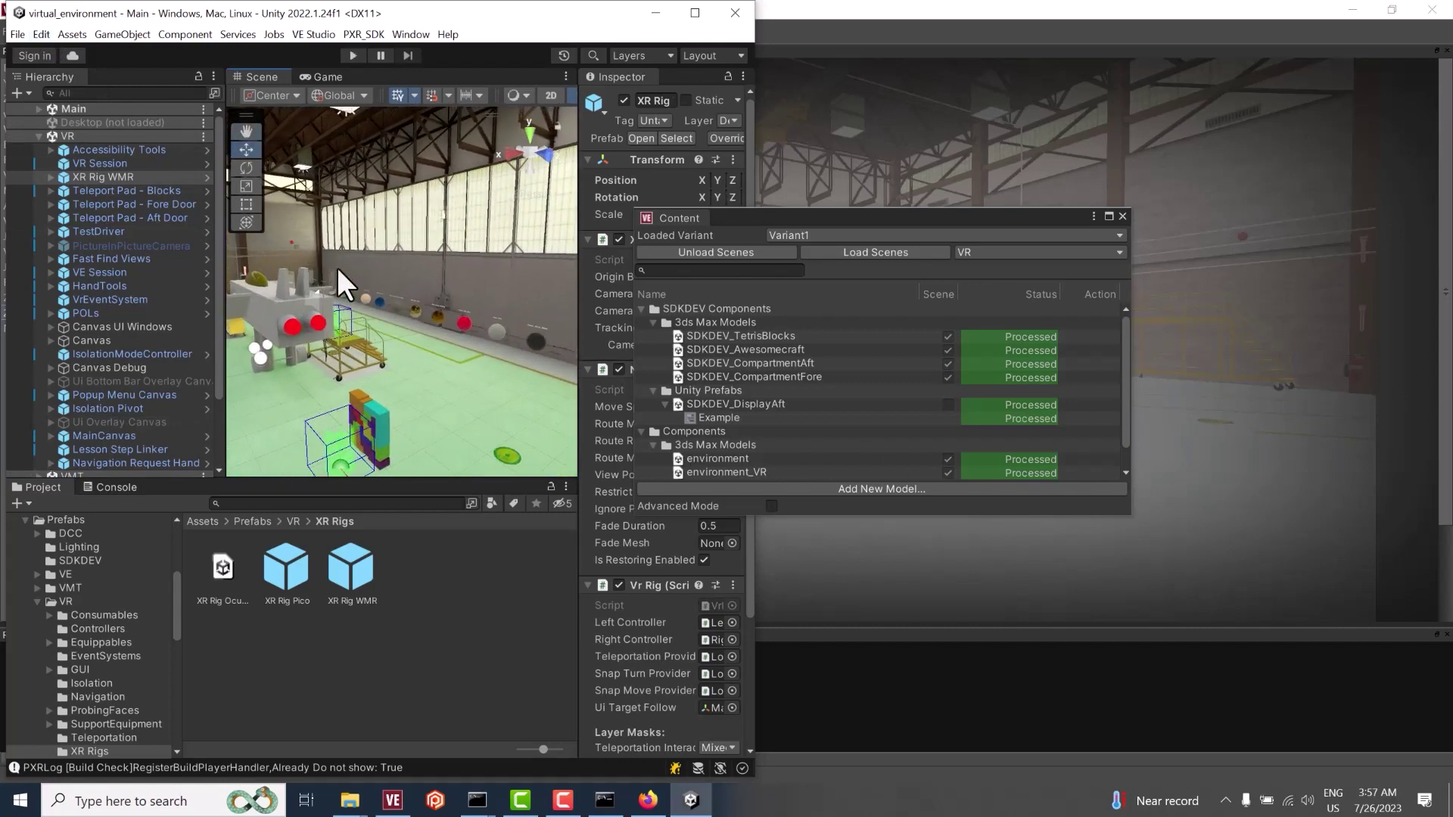
{"action": "scroll", "coordinate": [432, 301], "scroll_direction": "up", "scroll_amount": 5}
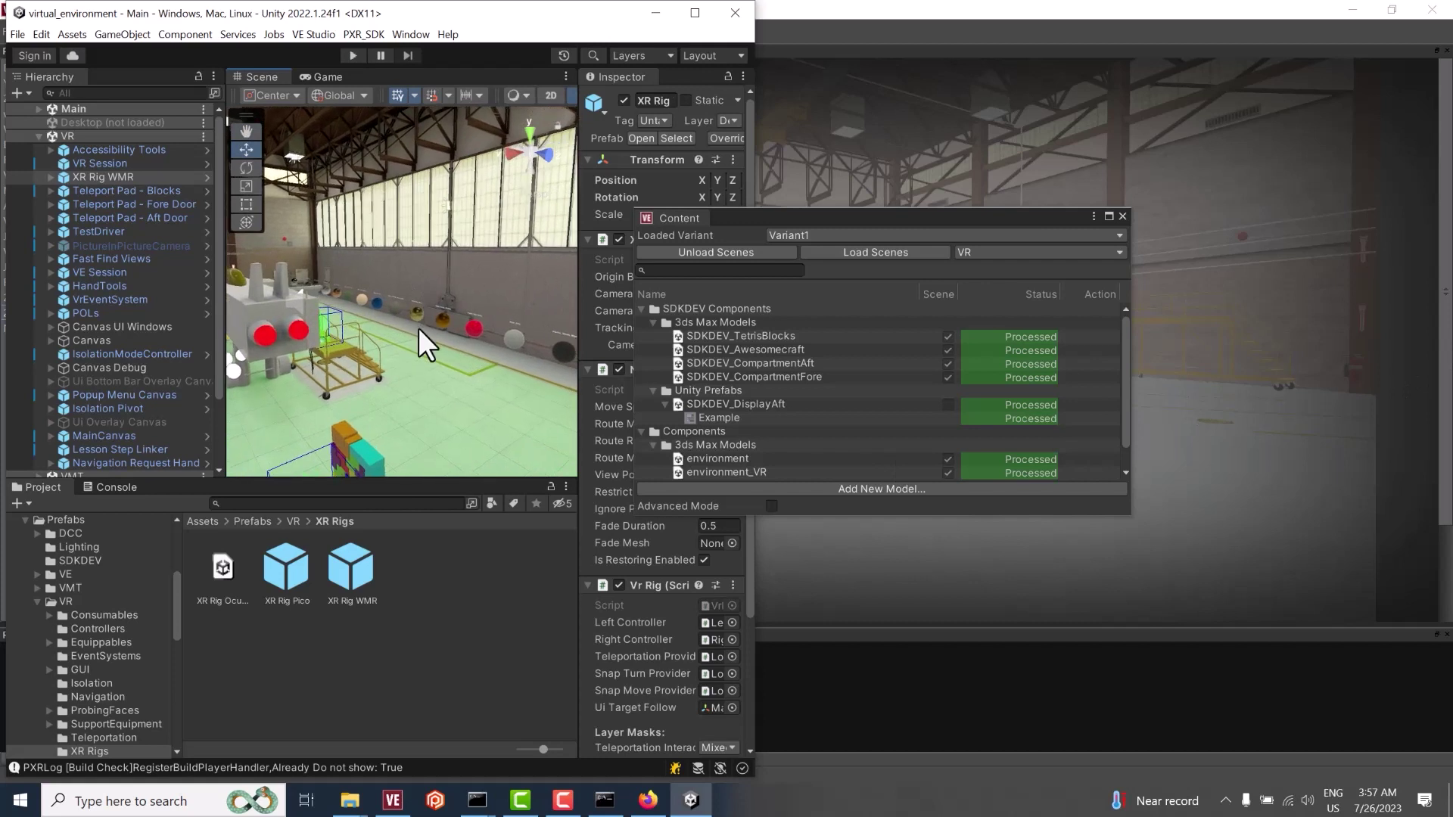
{"action": "middle_click_drag", "start_coordinate": [420, 329], "coordinate": [201, 334]}
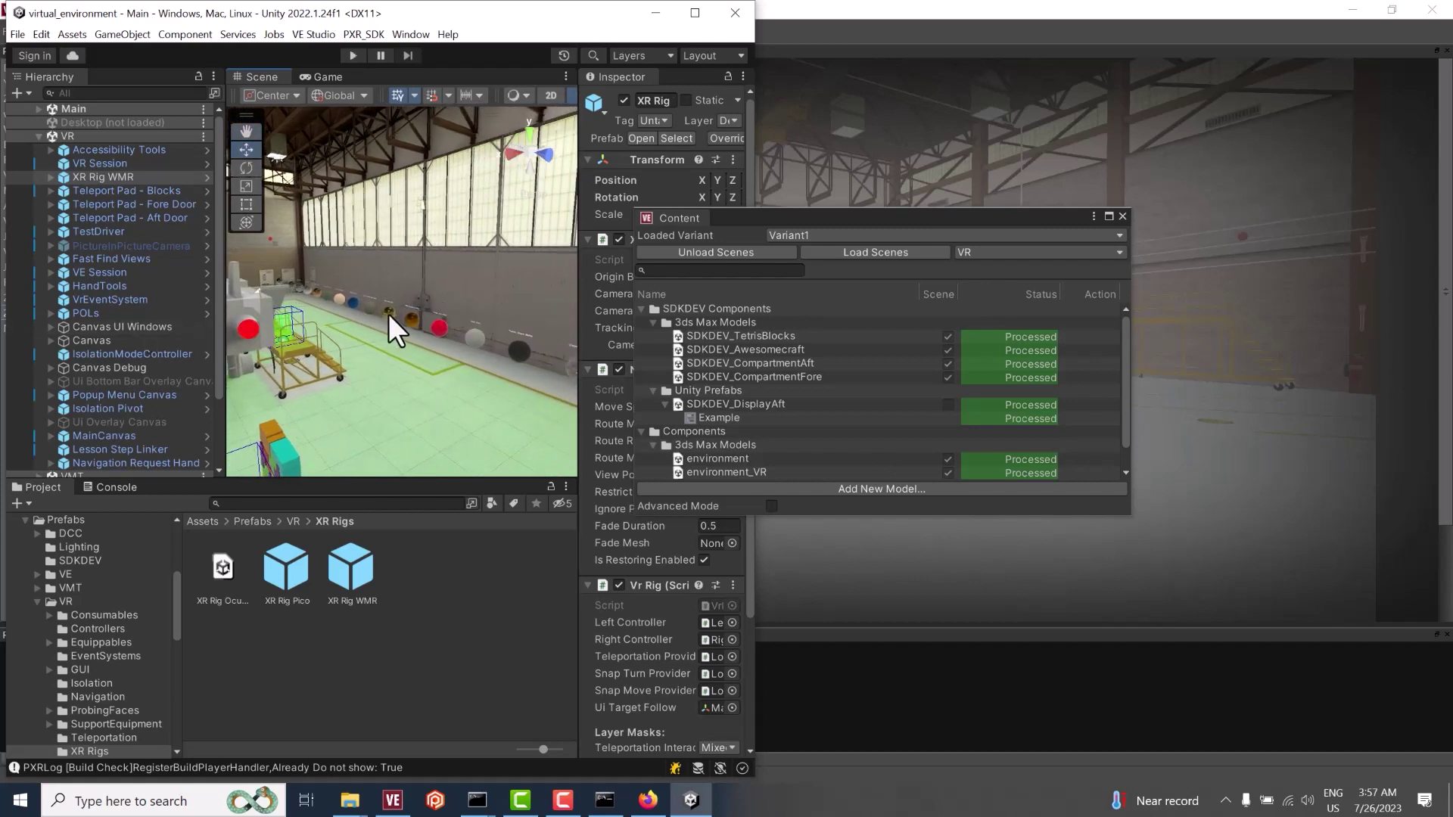
{"action": "middle_click_drag", "start_coordinate": [459, 349], "coordinate": [70, 352]}
{"action": "scroll", "coordinate": [472, 407], "scroll_direction": "up", "scroll_amount": 4}
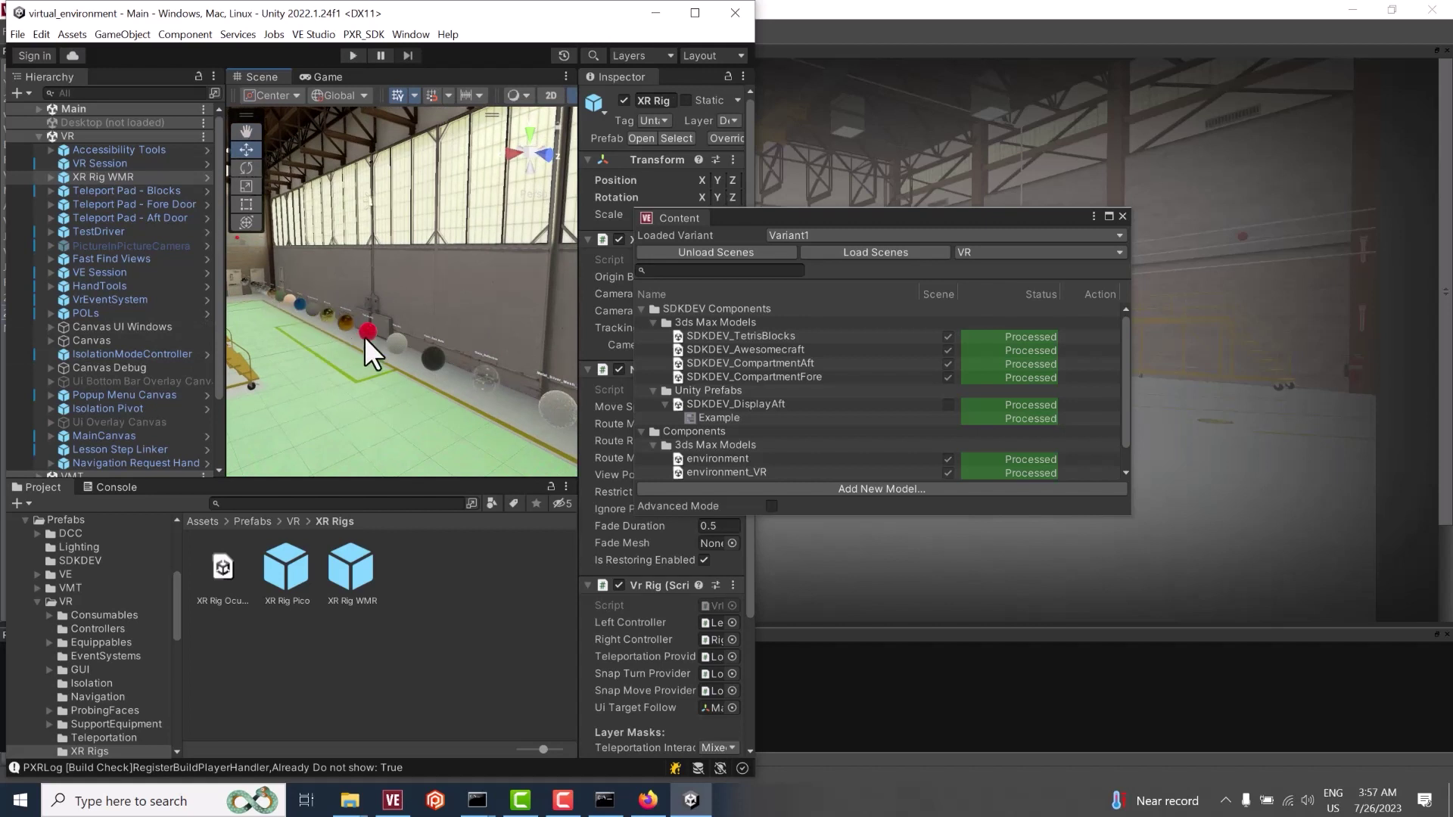
{"action": "right_click_drag", "start_coordinate": [537, 392], "coordinate": [375, 302]}
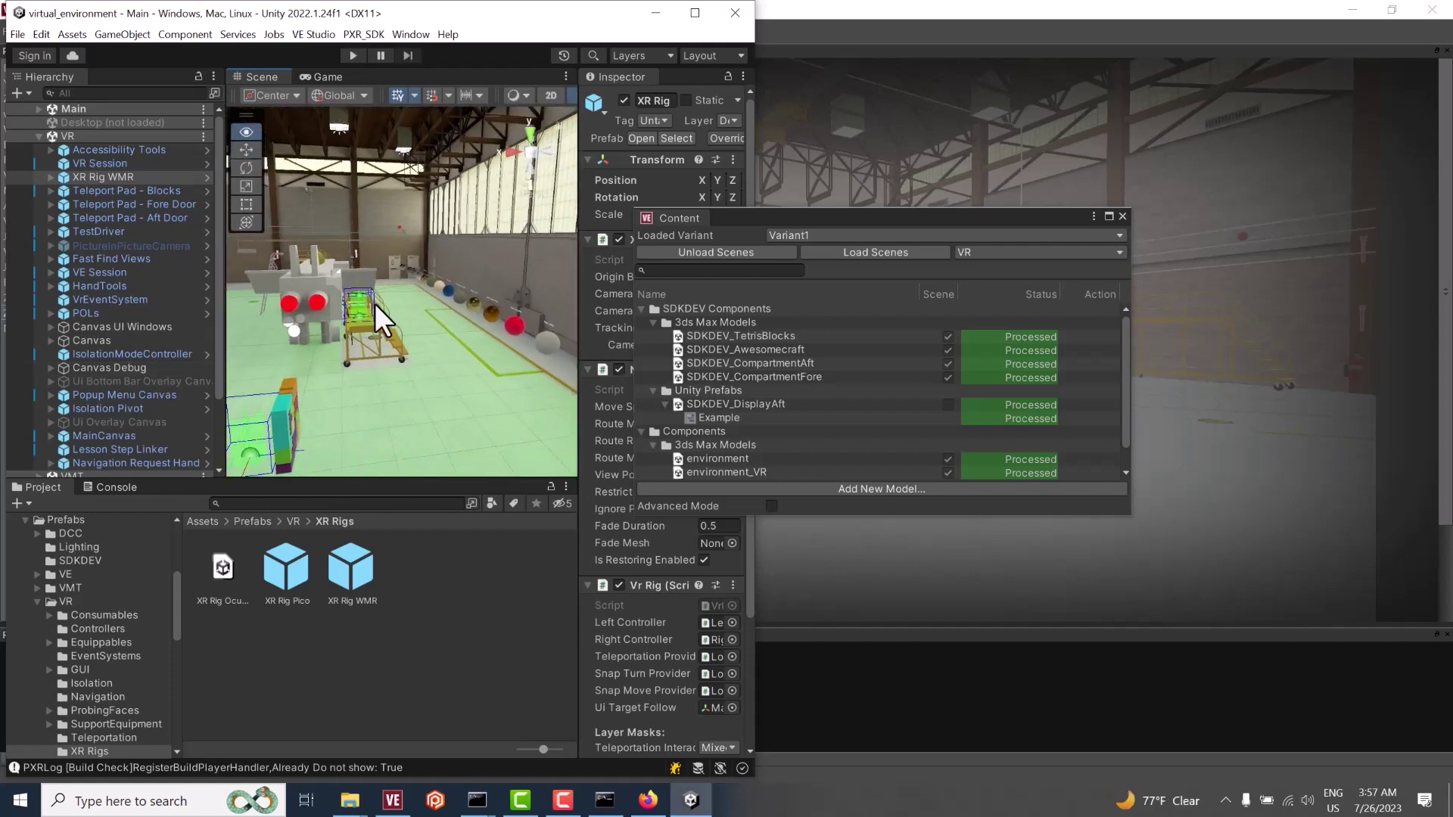
- Open the Project Settings and show the Player settings for Android
{"action": "left_click", "coordinate": [80, 30]}
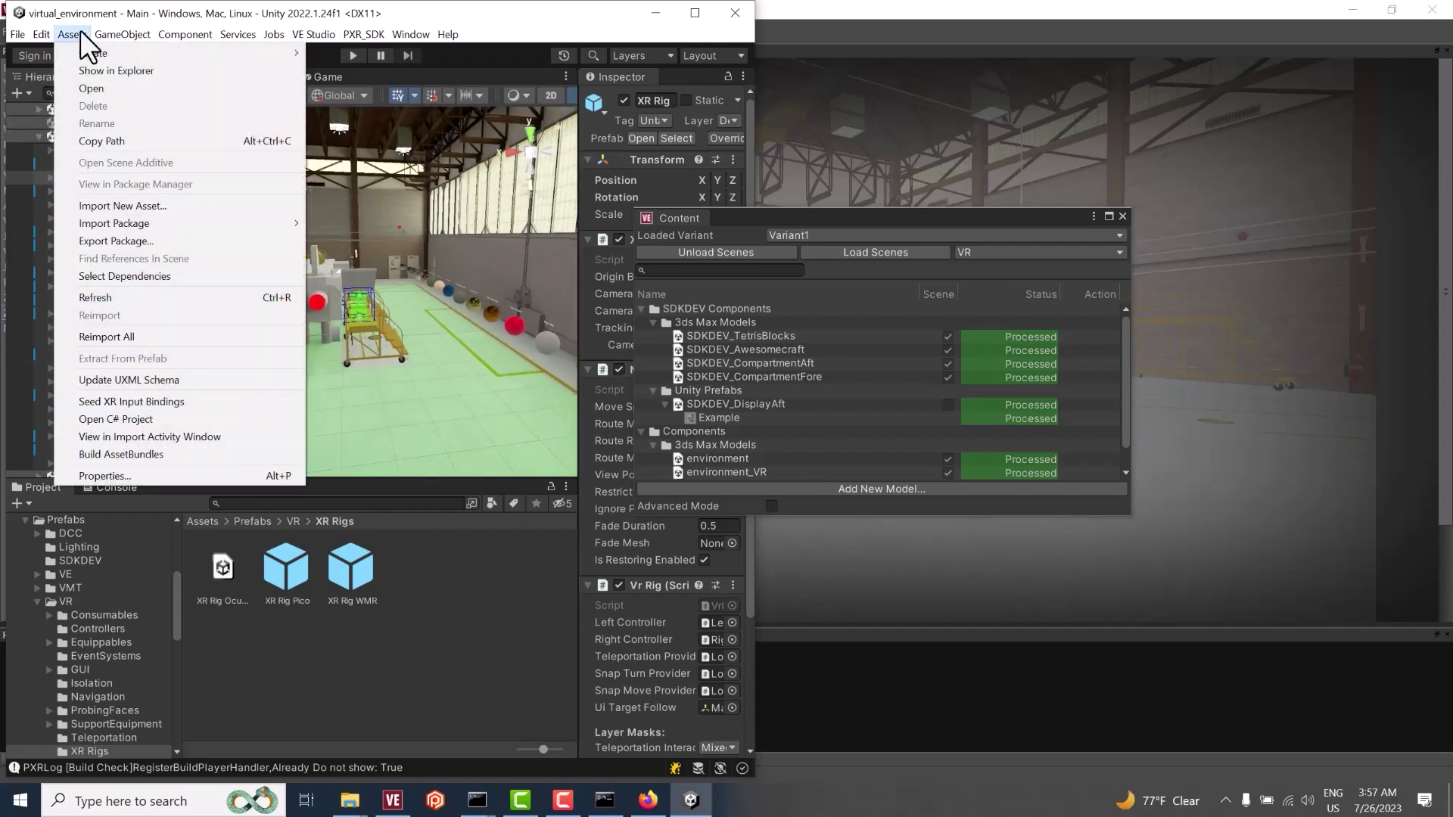
{"action": "mouse_move", "coordinate": [27, 25]}
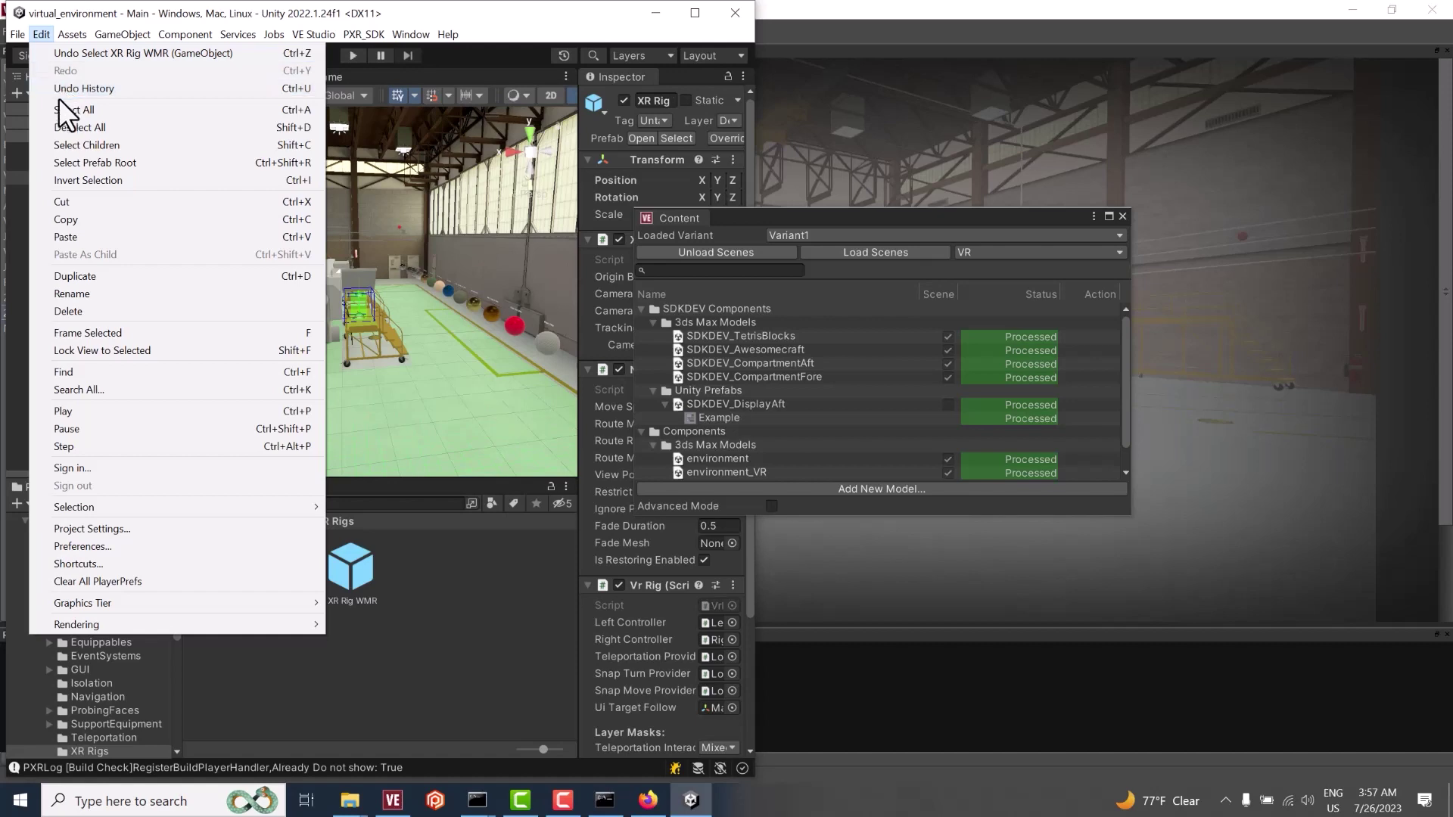
{"action": "left_click", "coordinate": [139, 529]}
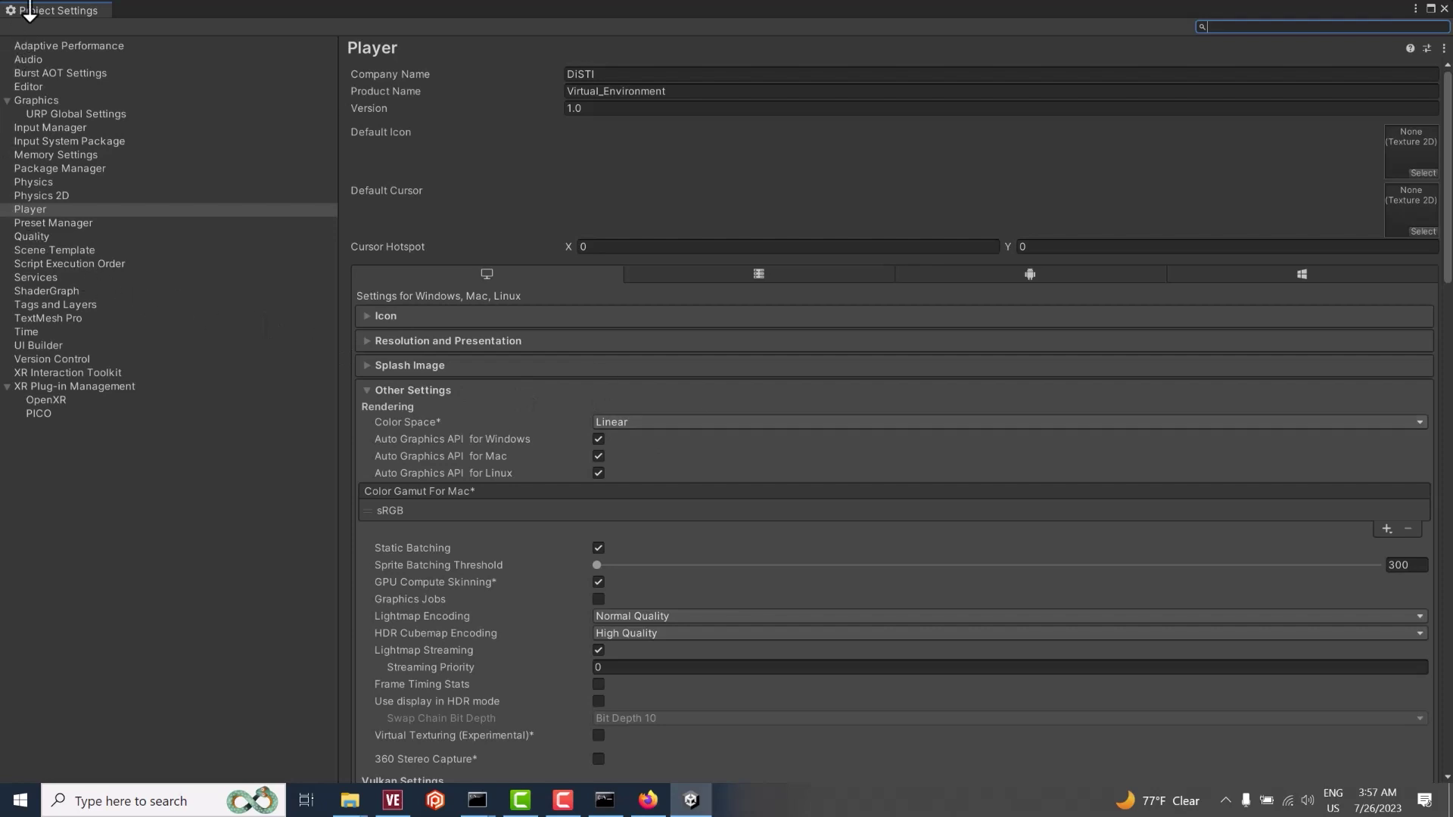
{"action": "scroll", "coordinate": [651, 378], "scroll_direction": "down", "scroll_amount": 3}
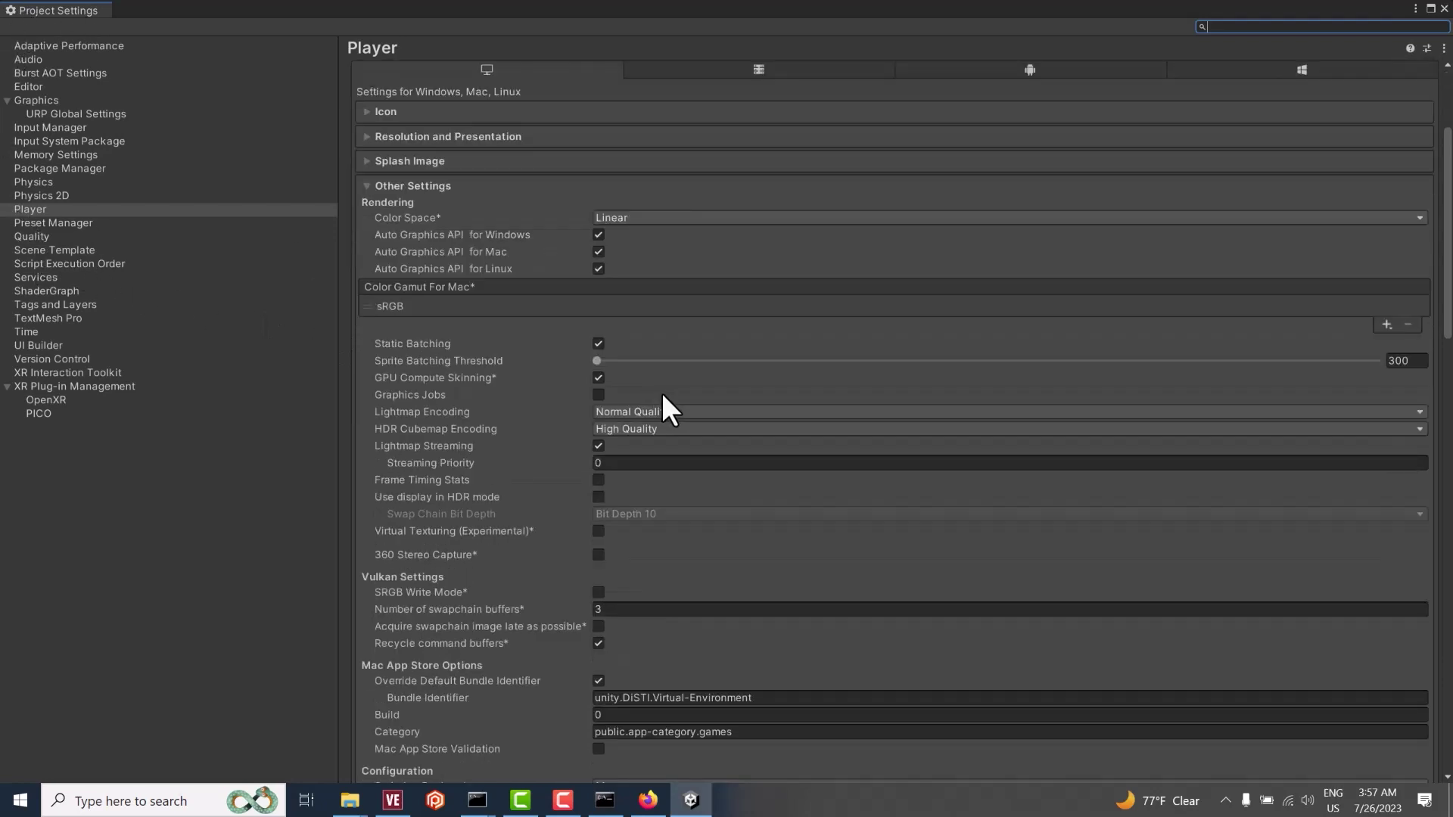
{"action": "scroll", "coordinate": [681, 394], "scroll_direction": "up", "scroll_amount": 3}
{"action": "left_click", "coordinate": [1000, 274]}
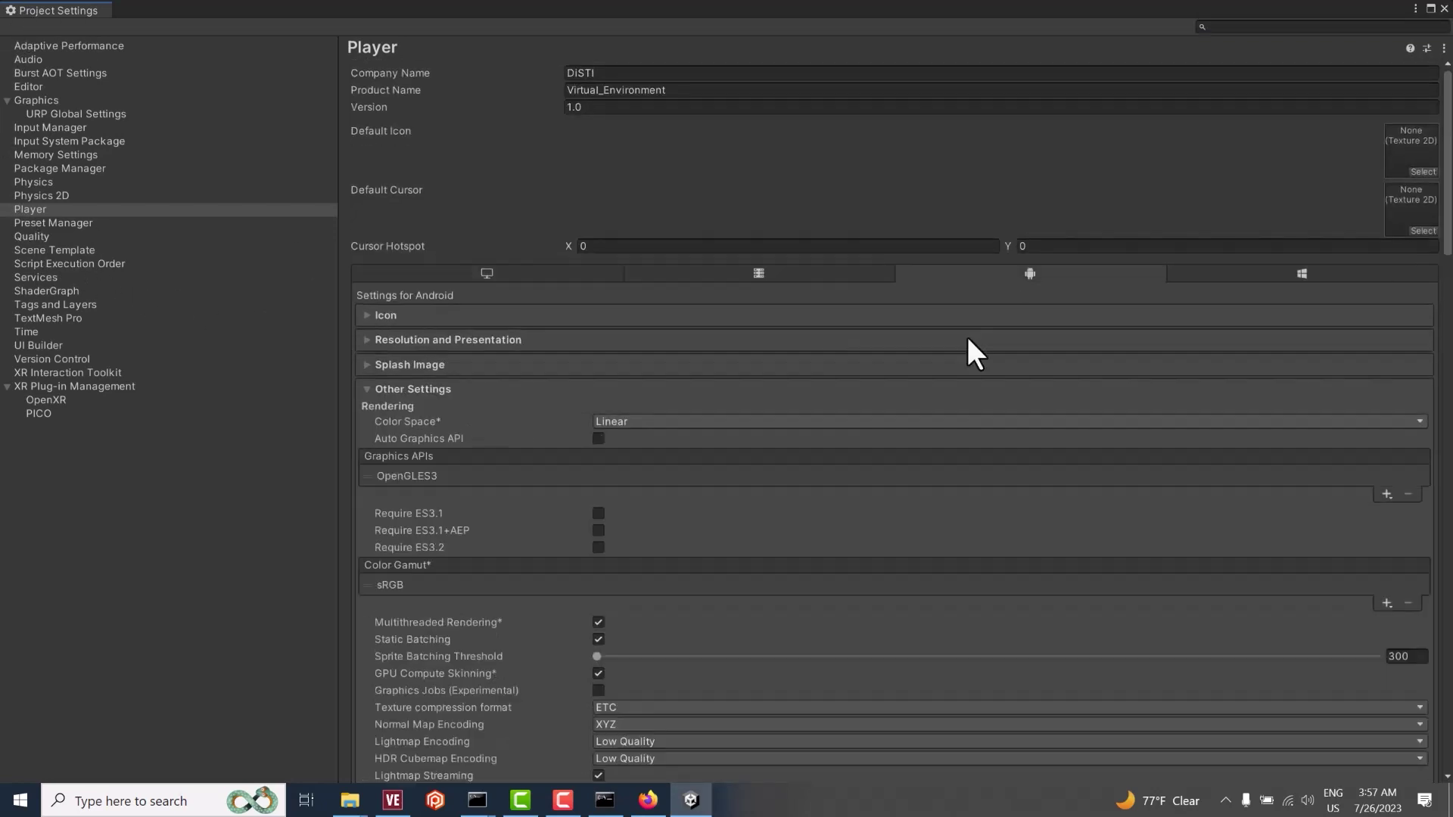
- Examine the Android rendering, identification and configuration settings, check the Scripting Backend options, and close the Project Settings and Content windows
{"action": "scroll", "coordinate": [726, 394], "scroll_direction": "down", "scroll_amount": 5}
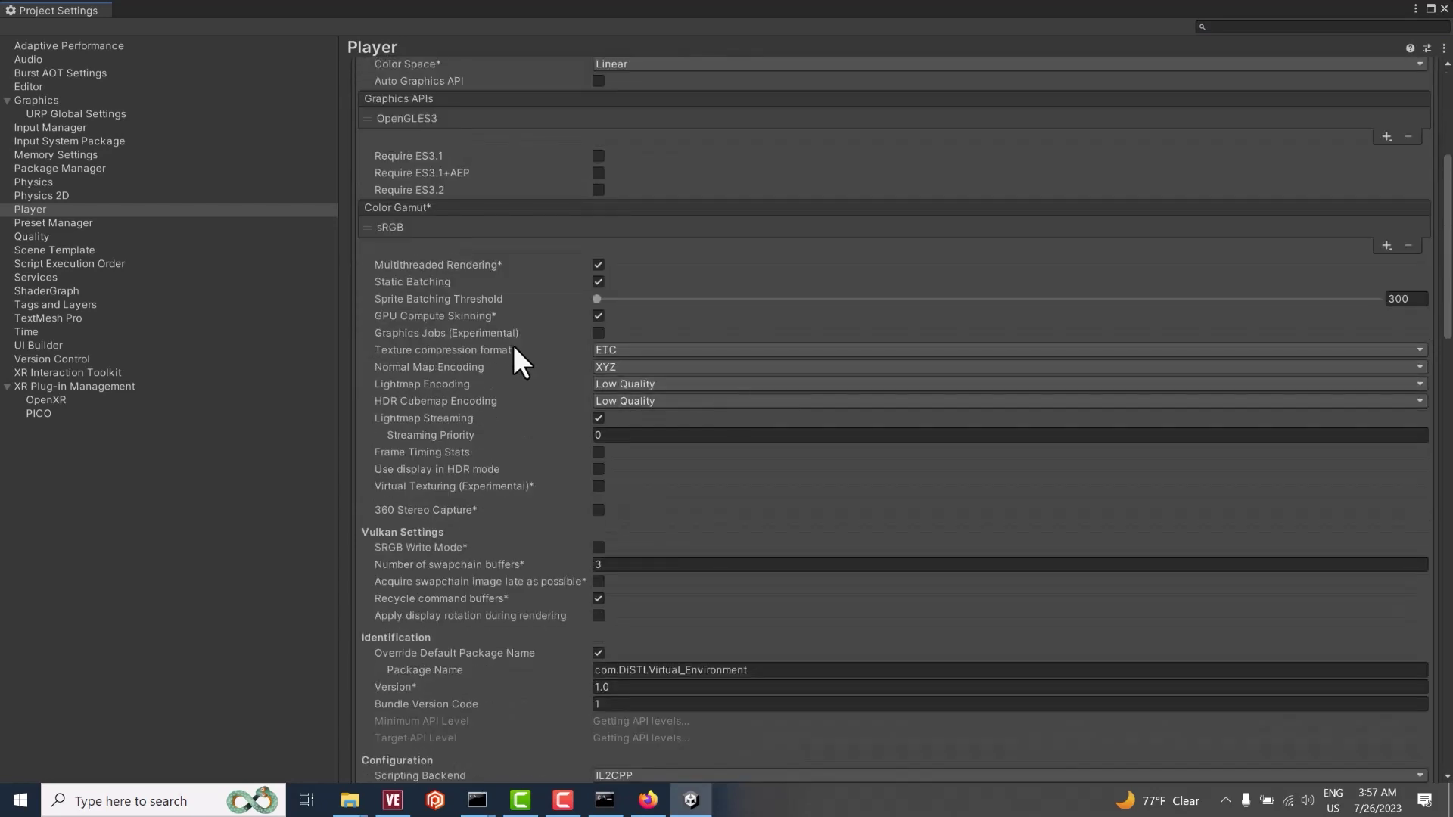
{"action": "scroll", "coordinate": [529, 363], "scroll_direction": "down", "scroll_amount": 4}
{"action": "scroll", "coordinate": [681, 378], "scroll_direction": "down", "scroll_amount": 4}
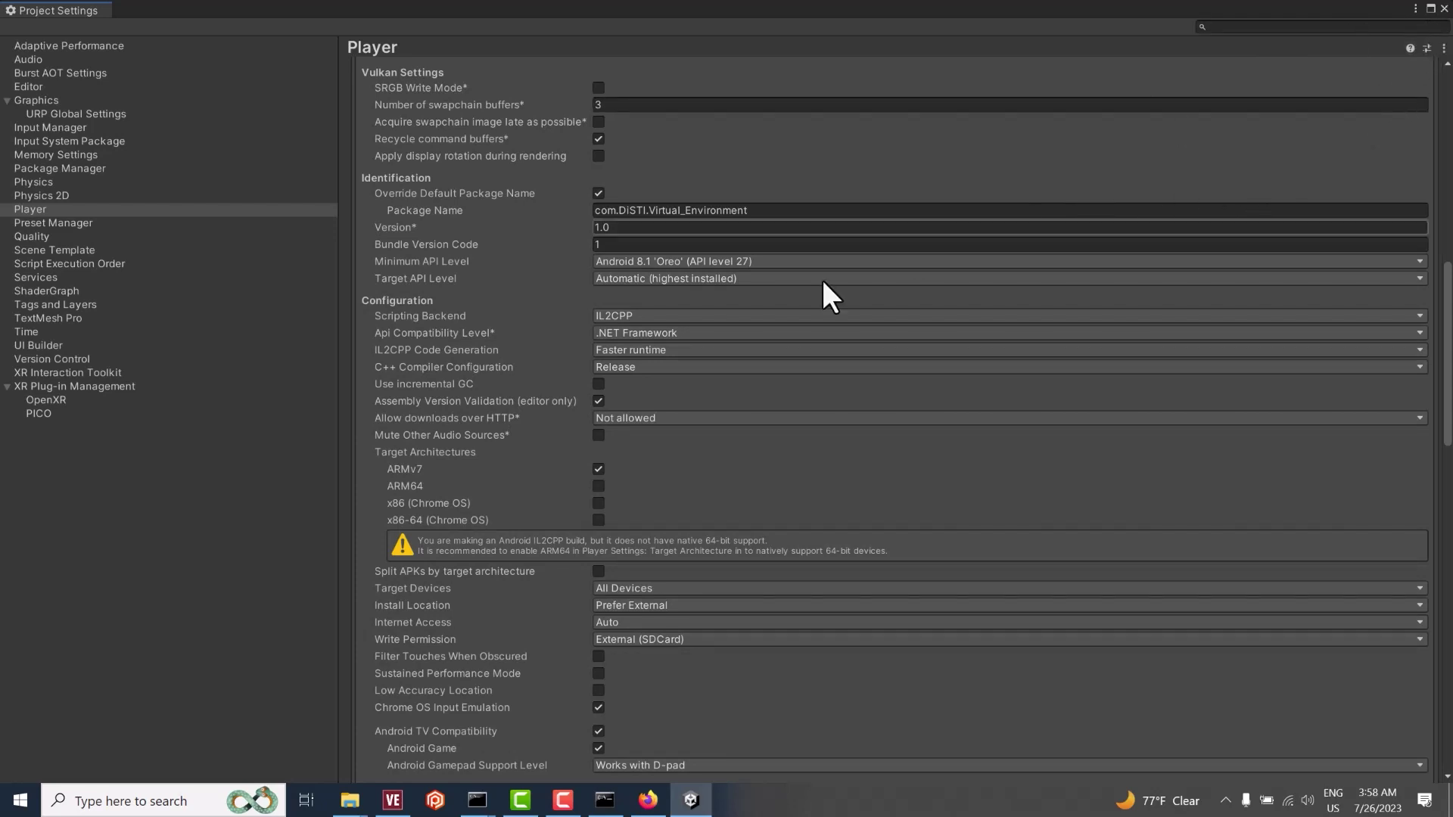
{"action": "left_click", "coordinate": [704, 315]}
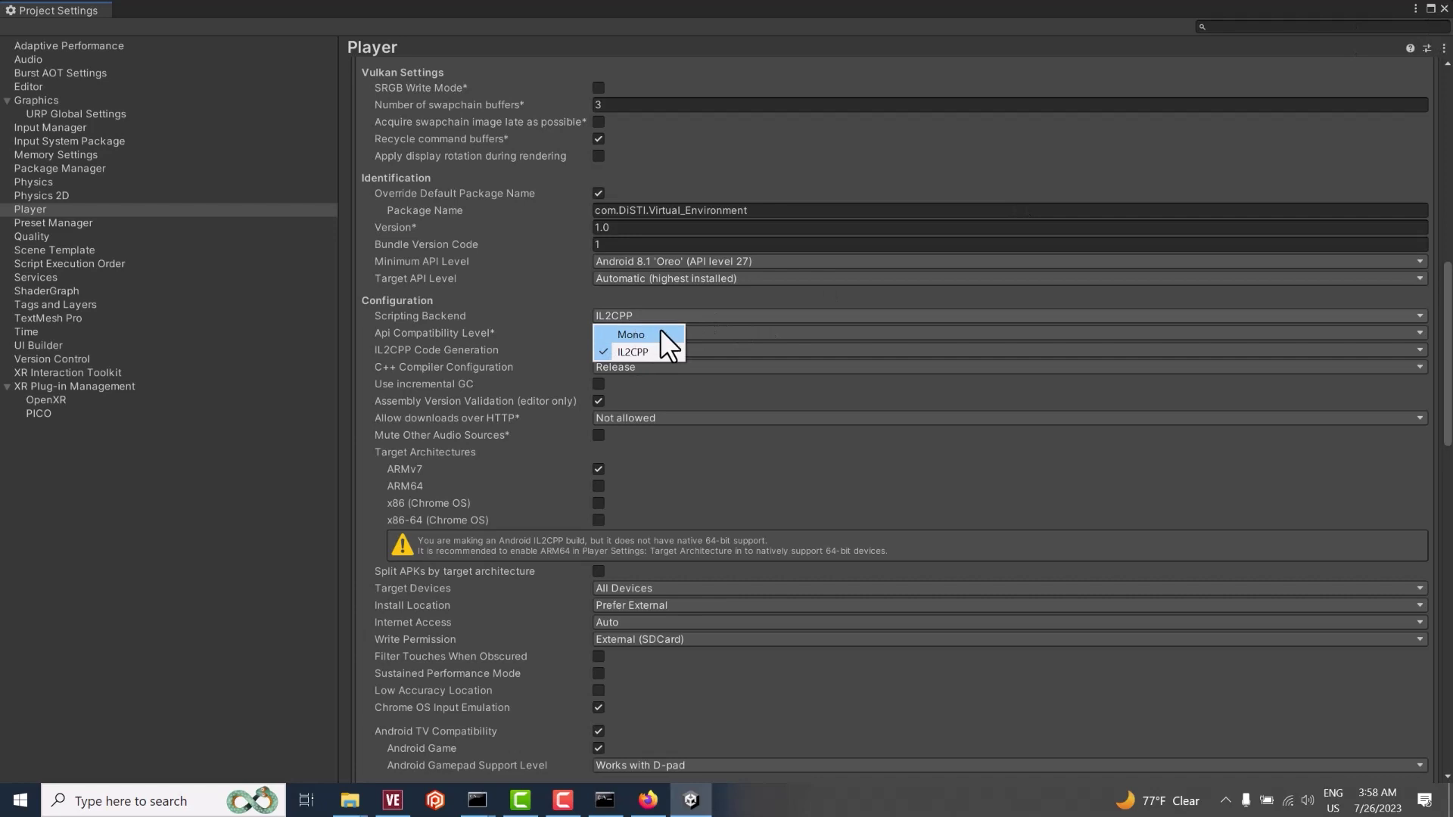
{"action": "left_click", "coordinate": [1445, 9]}
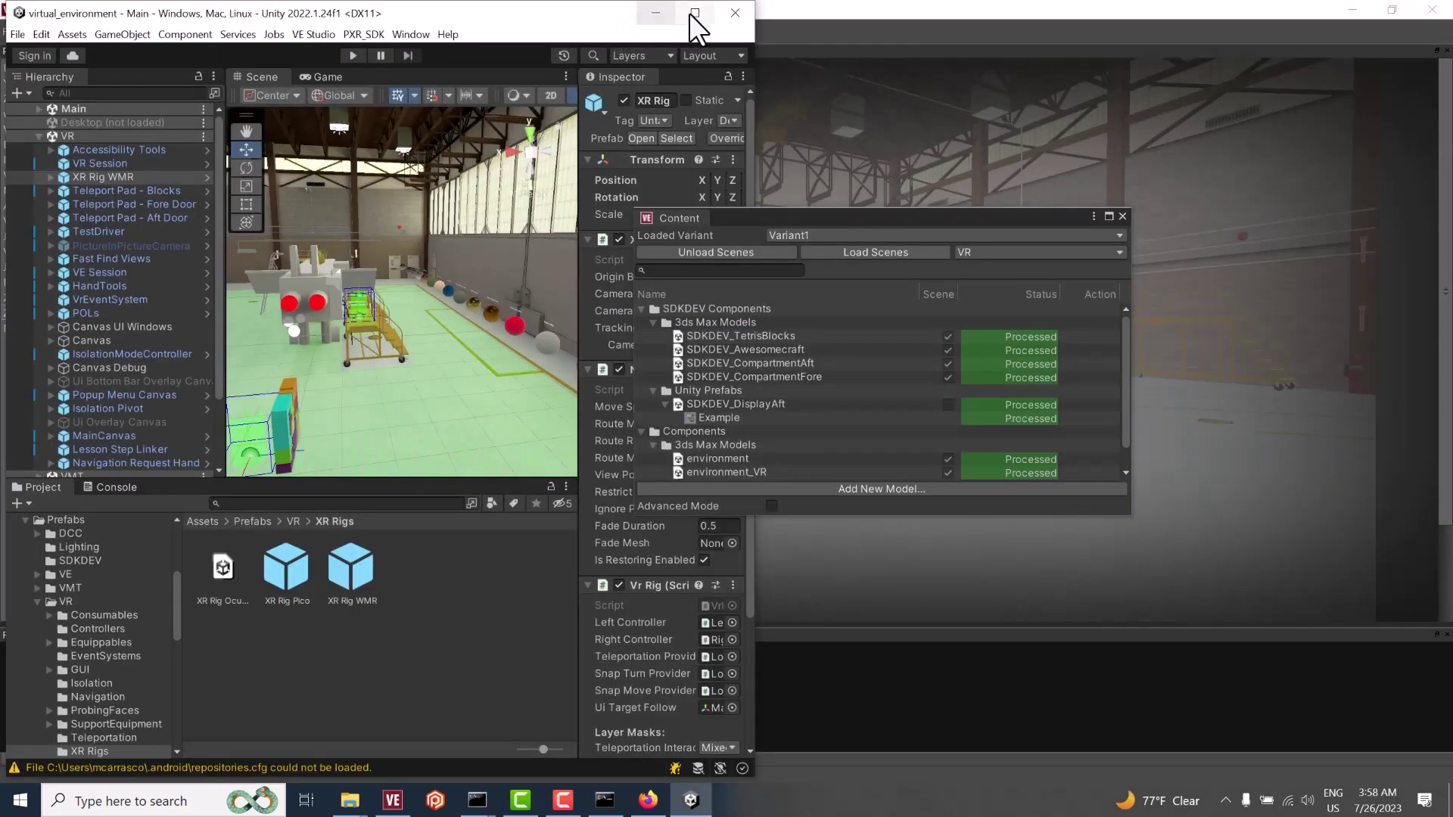
{"action": "left_click", "coordinate": [1122, 217]}
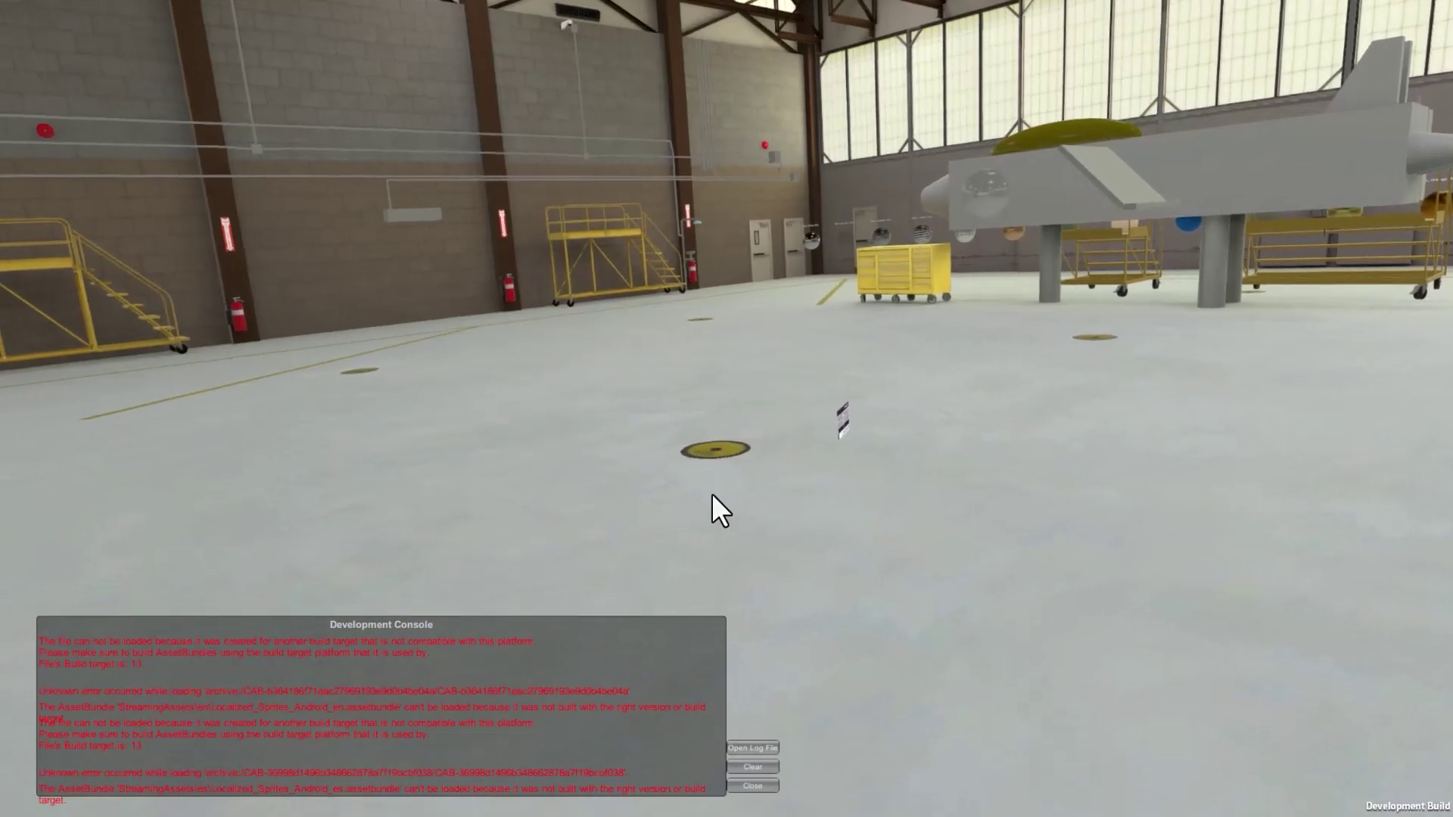
- Clear the error messages from the Development Console in the running virtual environment
{"action": "left_click", "coordinate": [768, 766]}
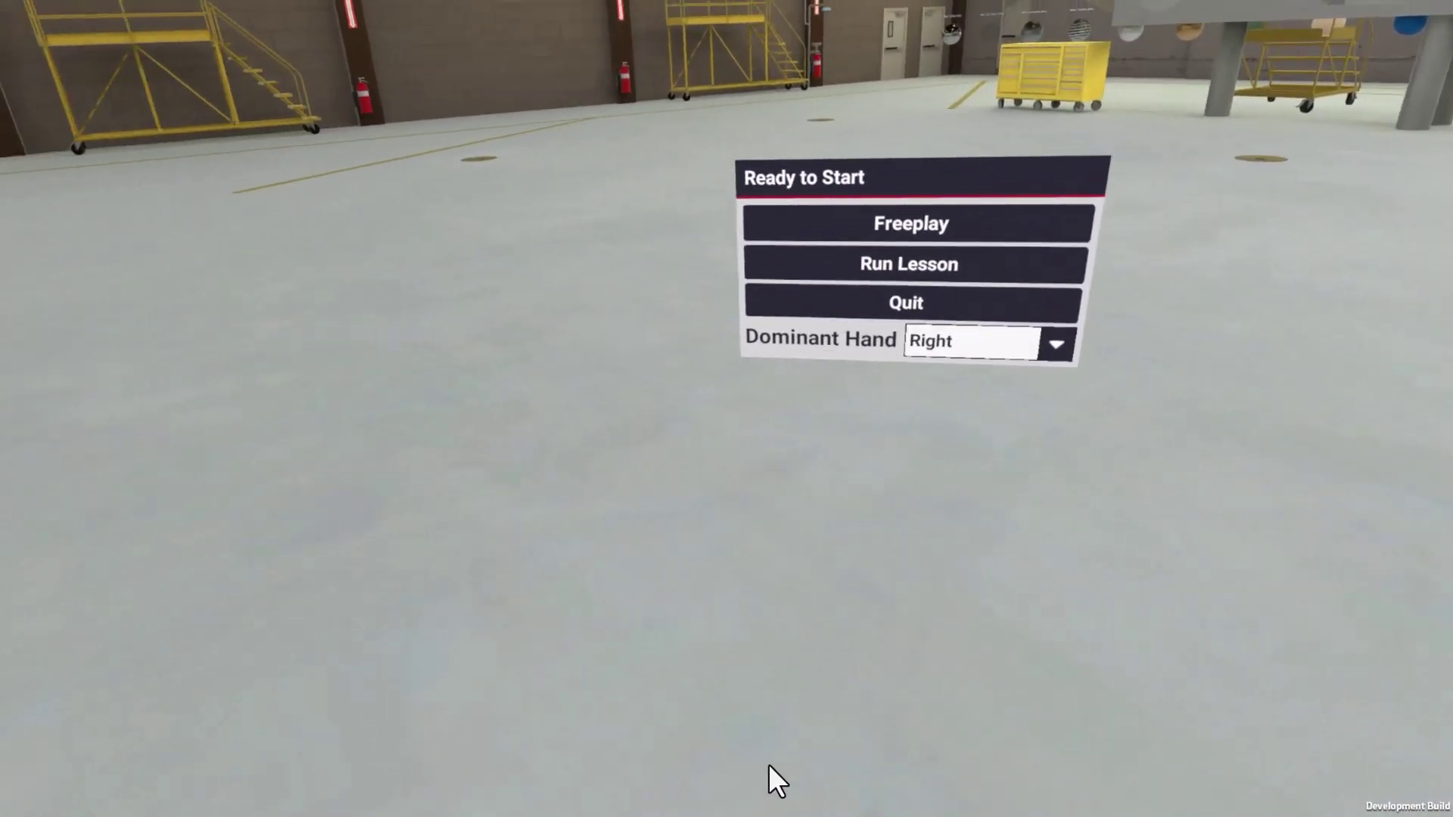